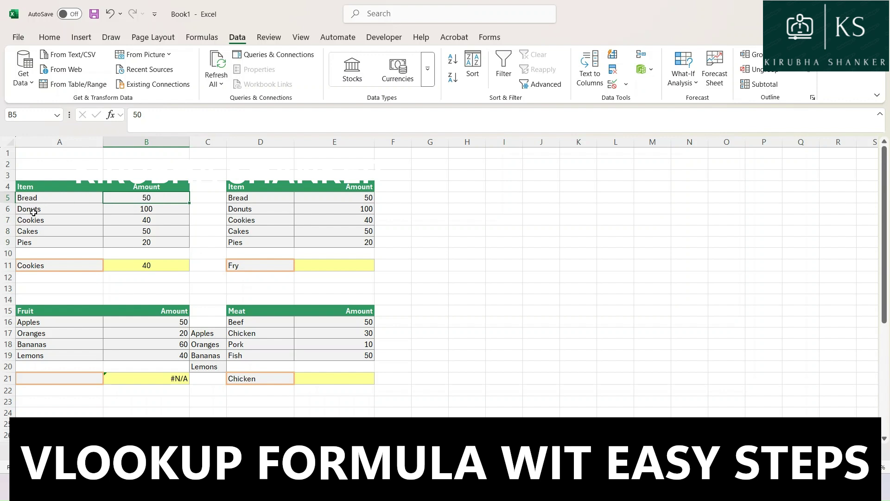
Step: Change the lookup item in A11 to Bread and check the VLOOKUP formula in B11
click(33, 213)
click(139, 209)
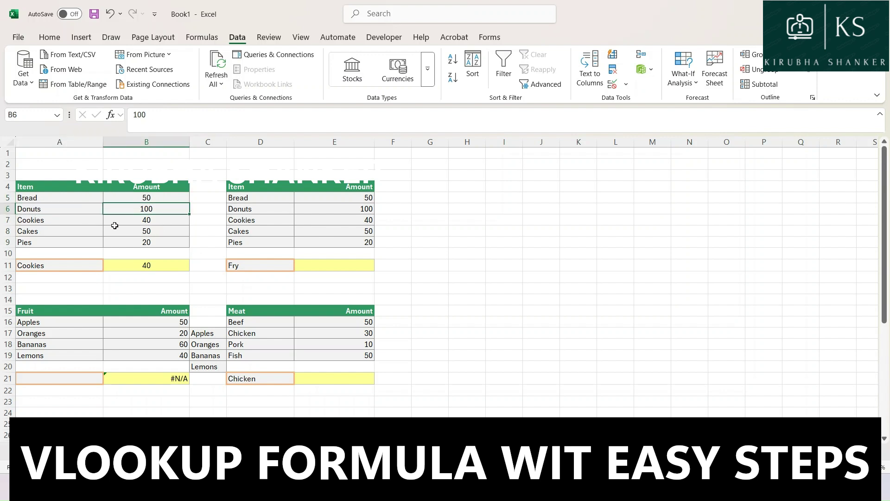
scroll(118, 228, up, 1)
scroll(121, 236, up, 1)
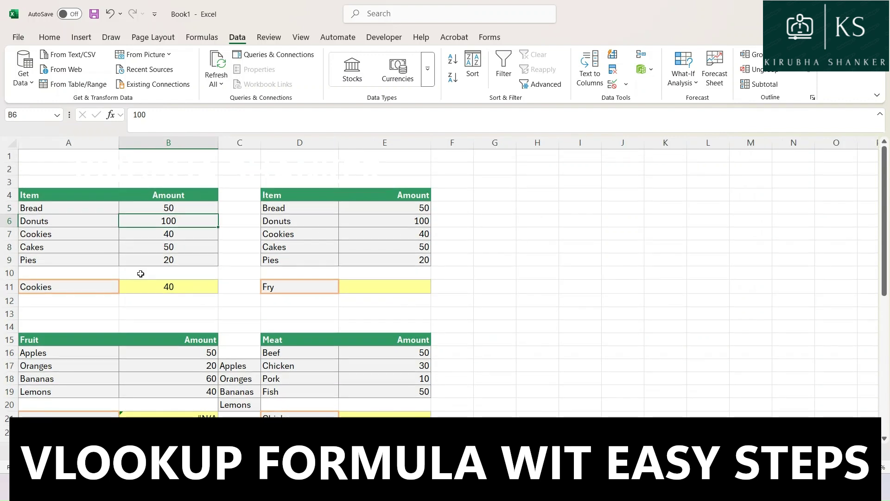
click(98, 283)
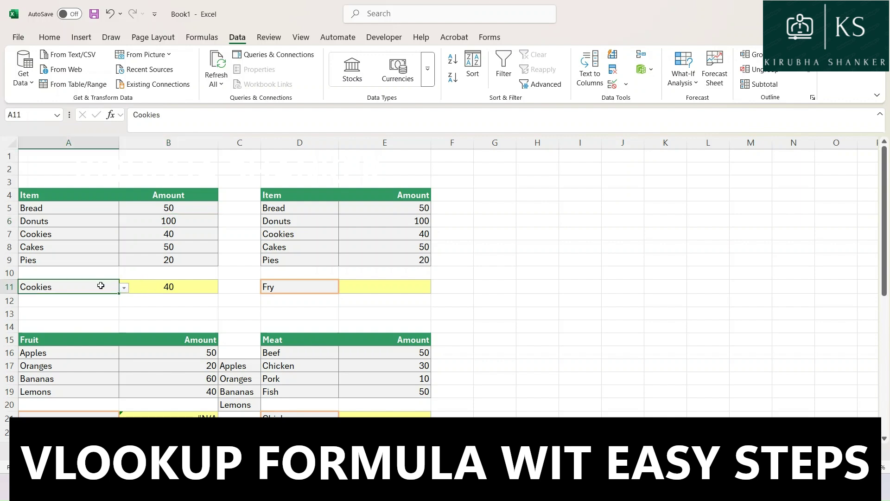
text(Bre)
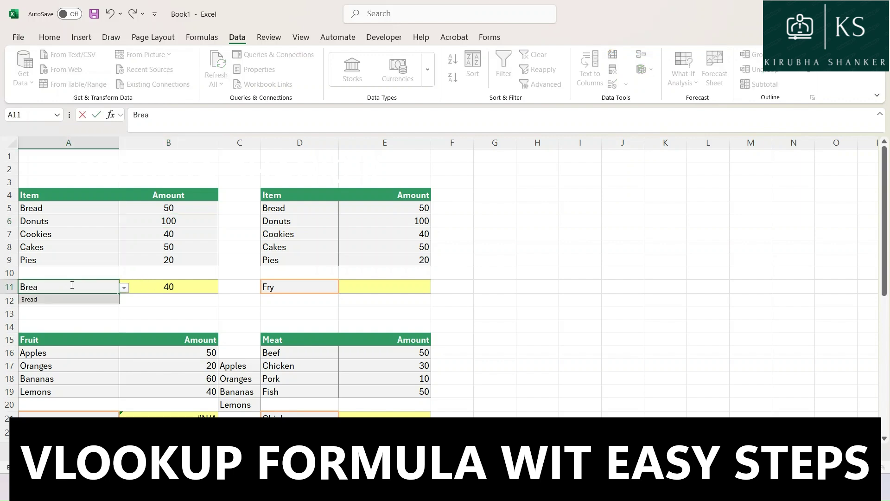
text(a)
key(Return)
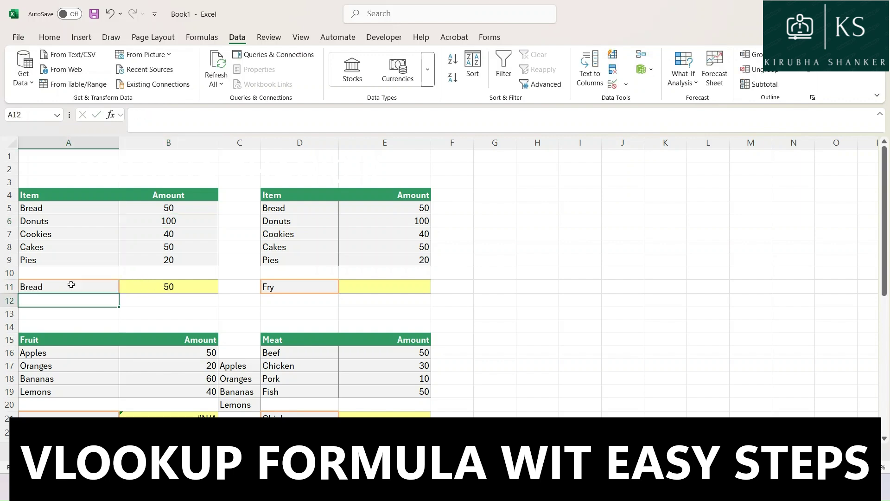
click(73, 206)
click(181, 286)
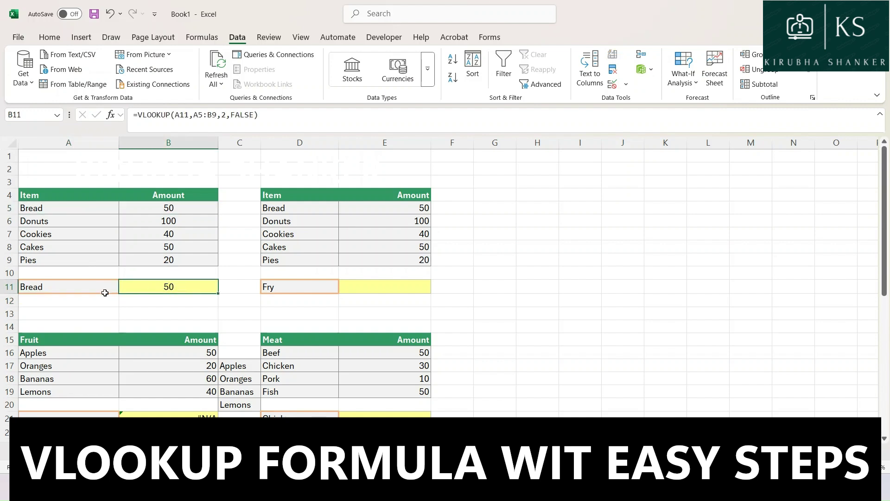
Step: Start a VLOOKUP formula in B12 with cell A12 as the lookup value
click(144, 298)
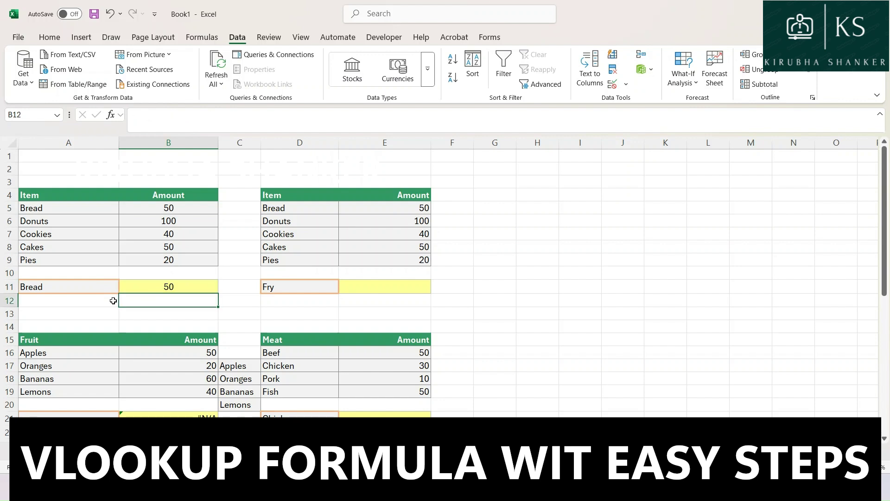
text(+)
key(BackSpace)
text(=)
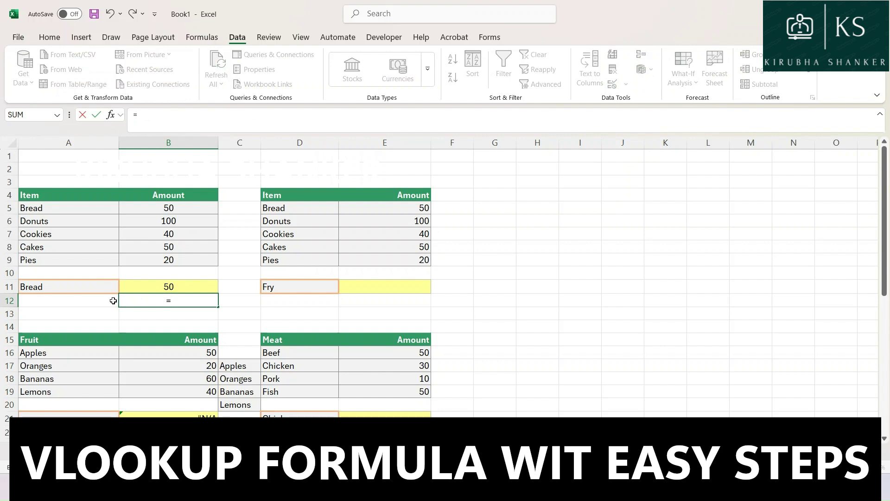
text(vlook)
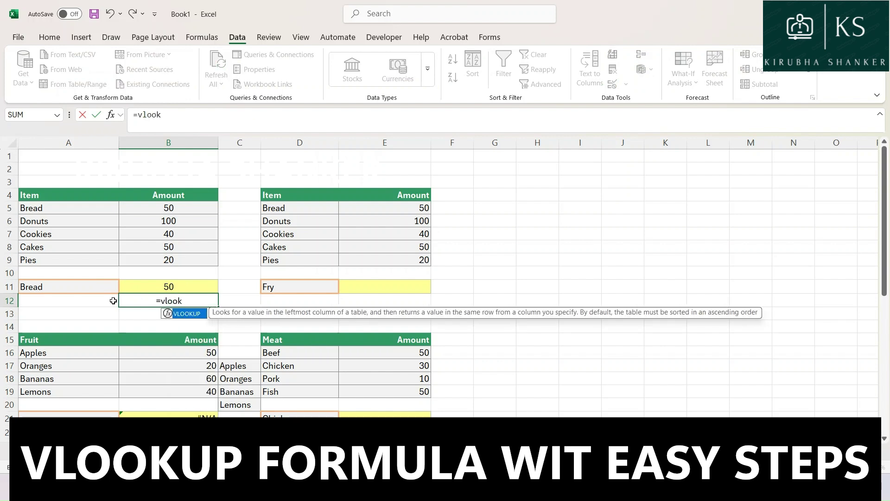
text(up()
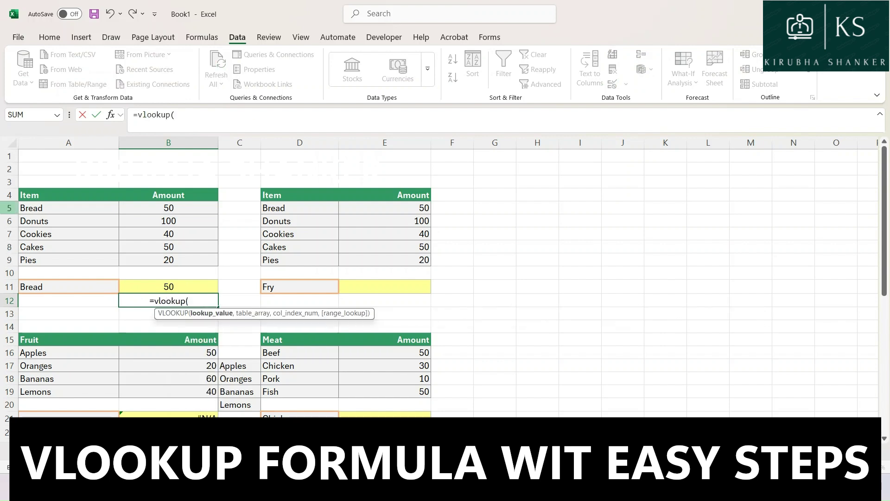
click(48, 301)
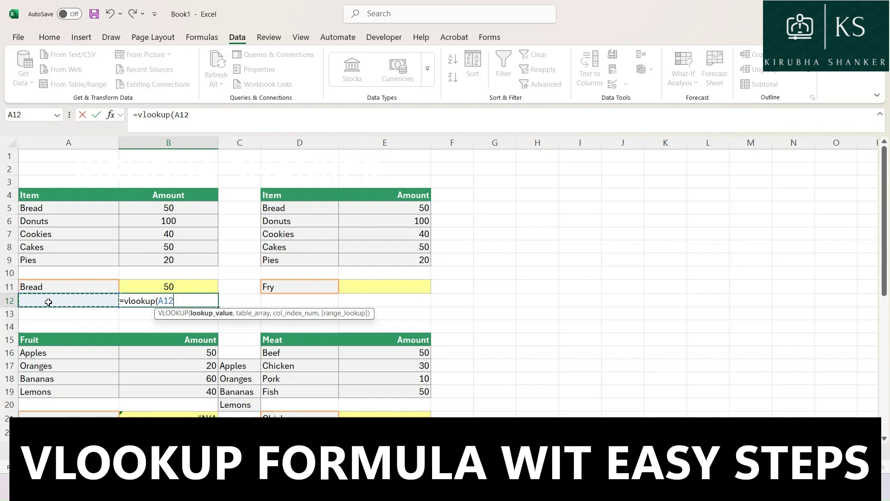
text(,)
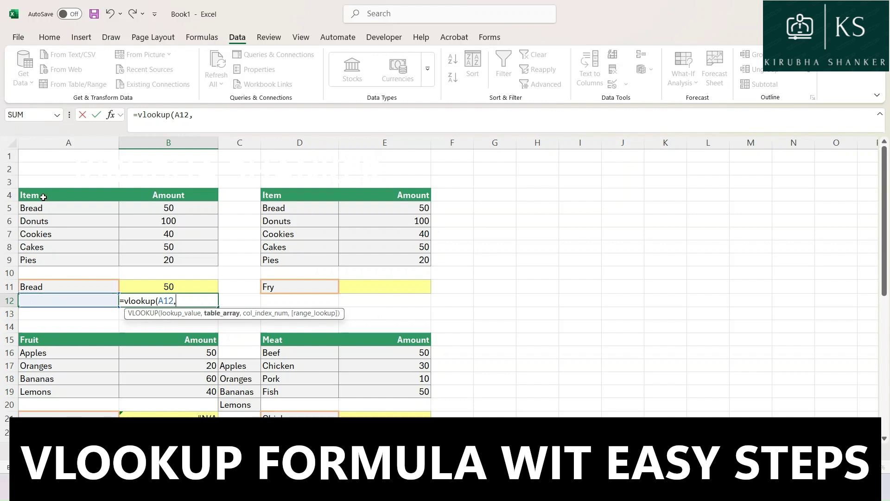
Step: Complete the B12 VLOOKUP with table range A4:B9, column index 2 and range lookup 0
drag(43, 197, 169, 258)
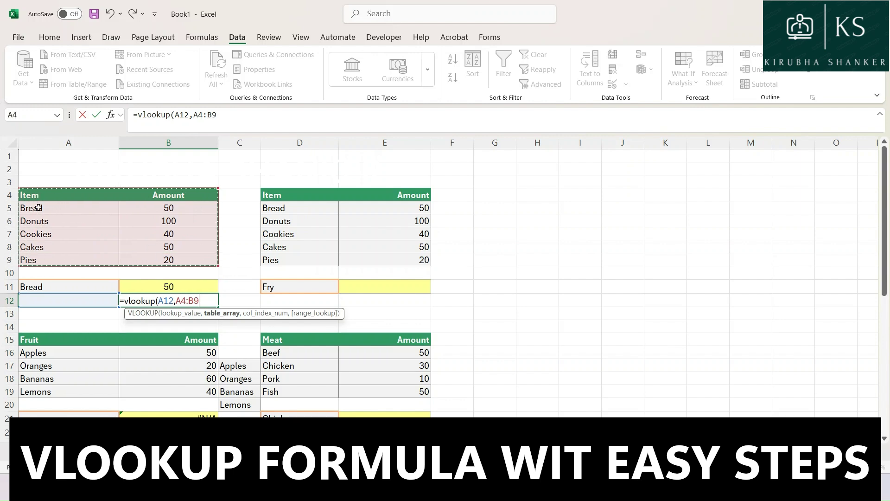
drag(37, 197, 160, 258)
text(,)
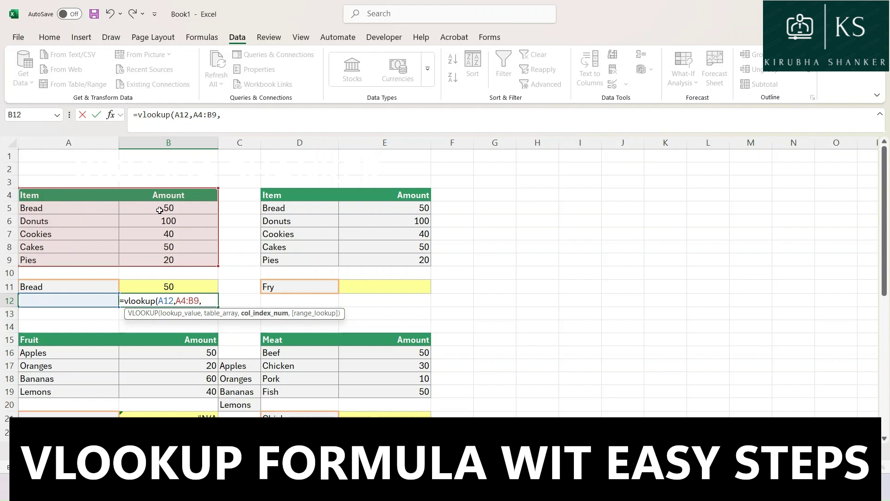
text(,)
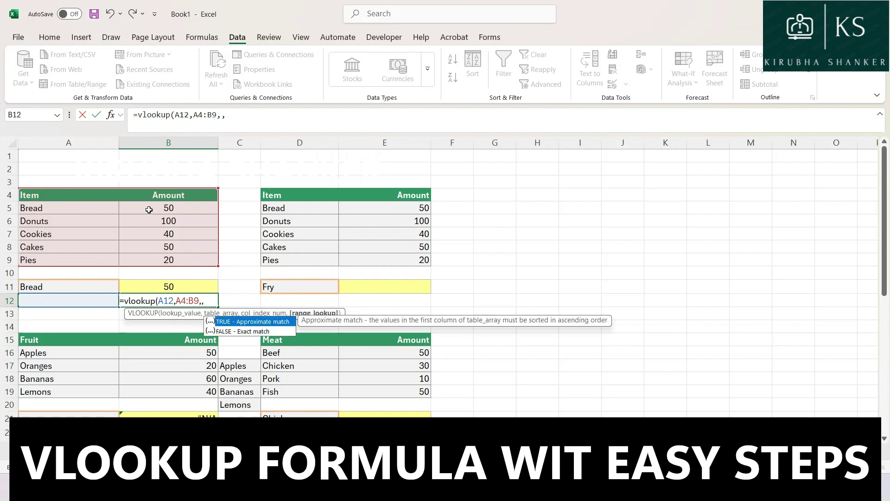
key(BackSpace)
text(2,)
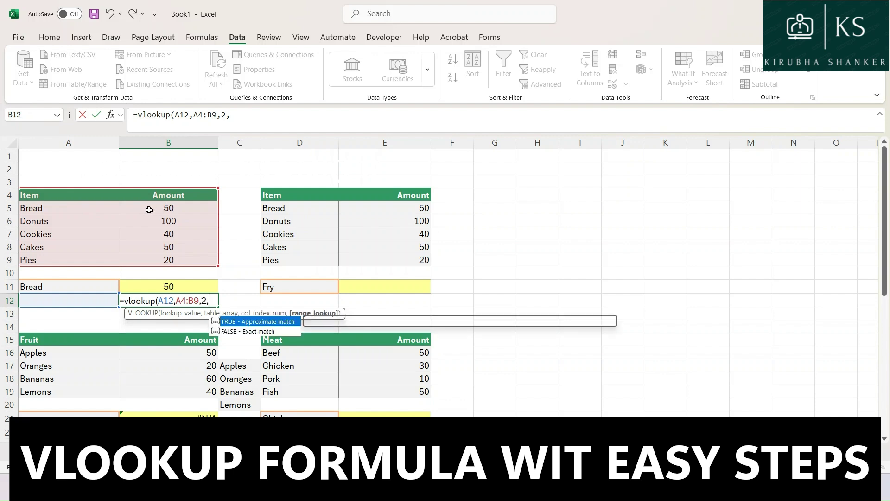
text(0)
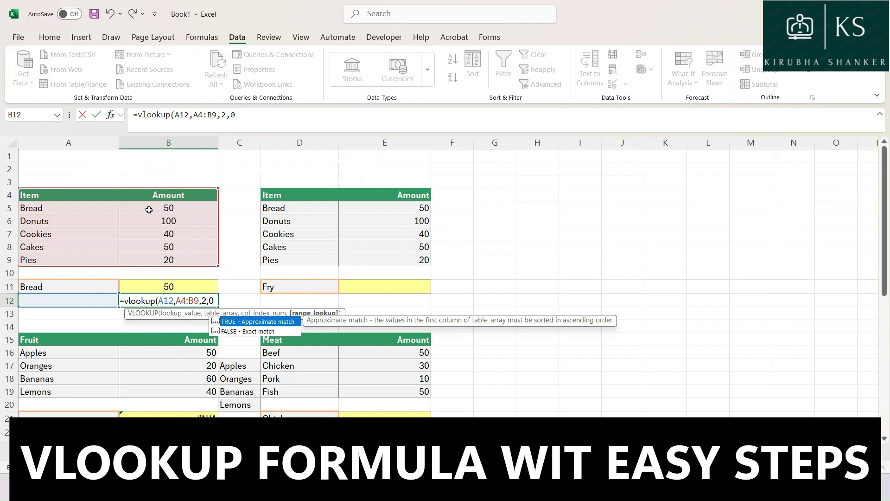
text(0)
key(Return)
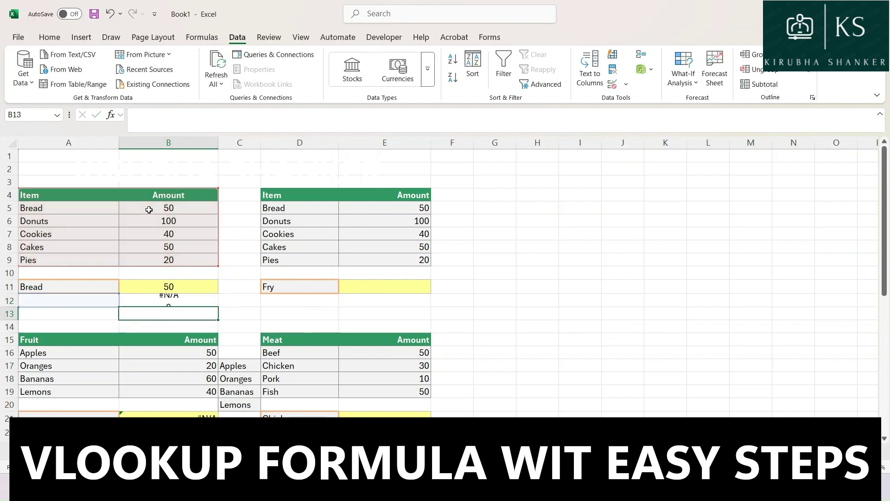
Step: Enter Bread in A12 as the lookup item and check the result of the formula in B12
click(176, 299)
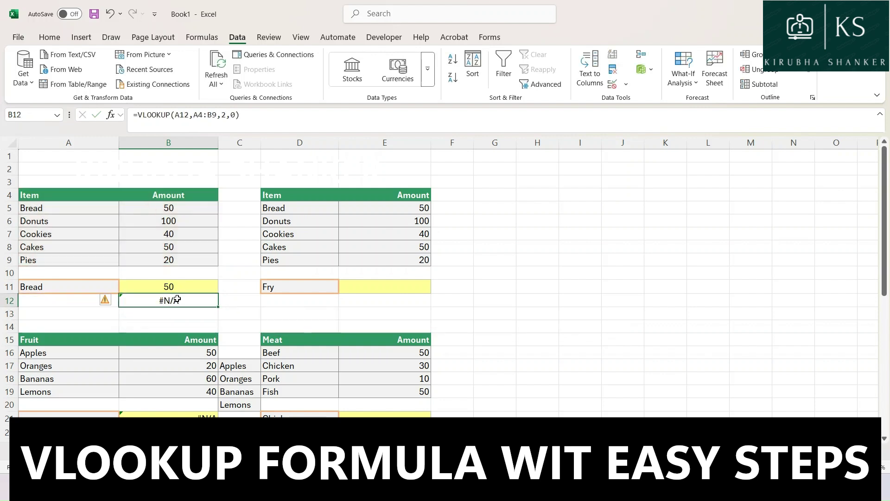
click(77, 300)
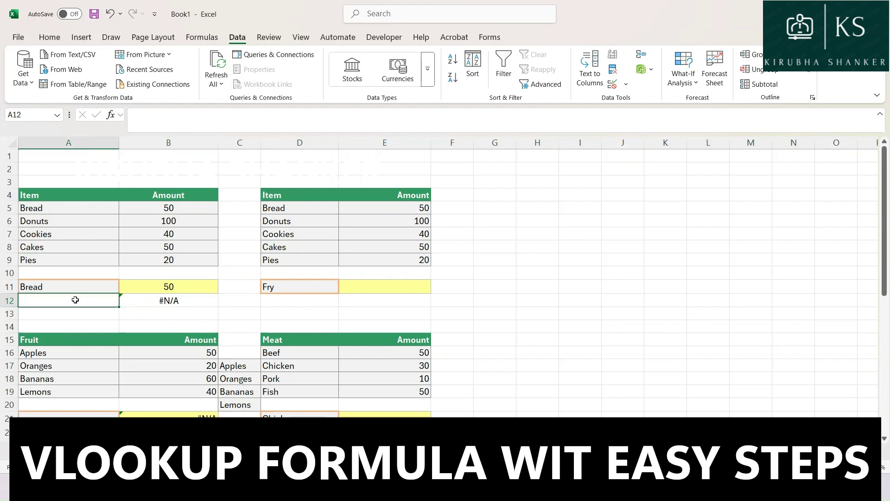
click(194, 300)
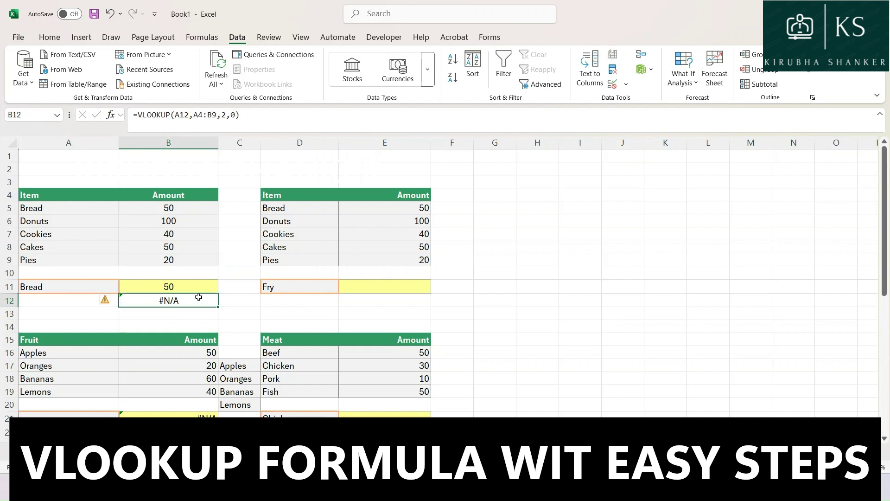
click(84, 300)
text(Brea)
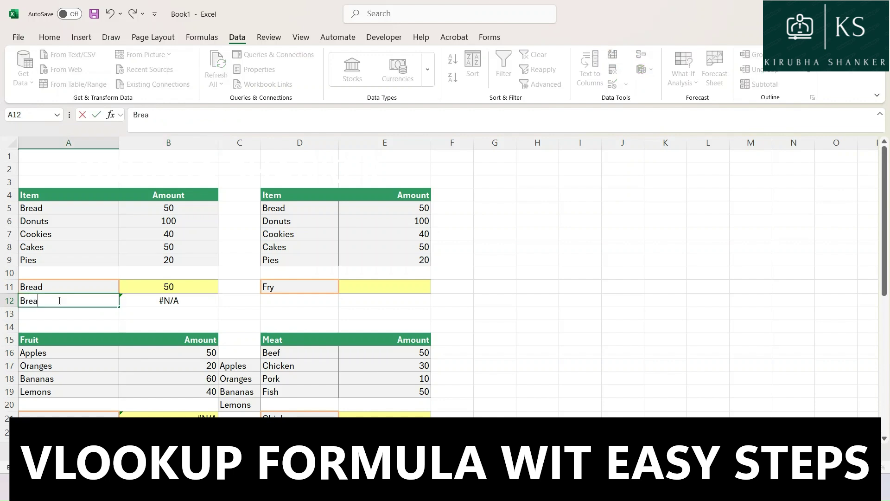
text(d)
key(Return)
click(164, 297)
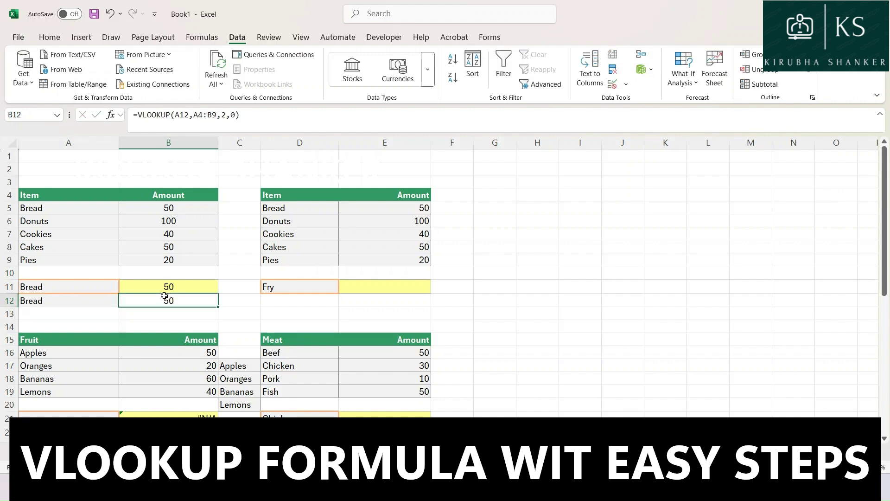
Step: Test the lookup with Pies in A12, check B12, and clear the item from A12
text(P)
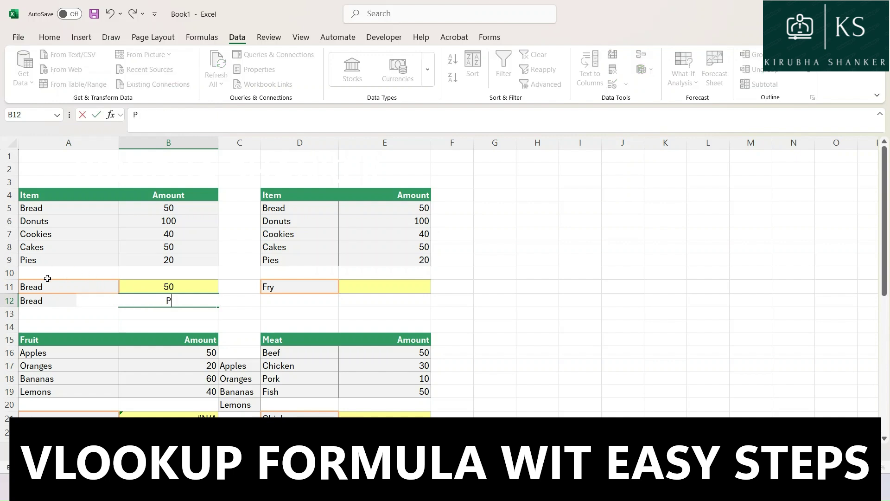
key(Escape)
key(Left)
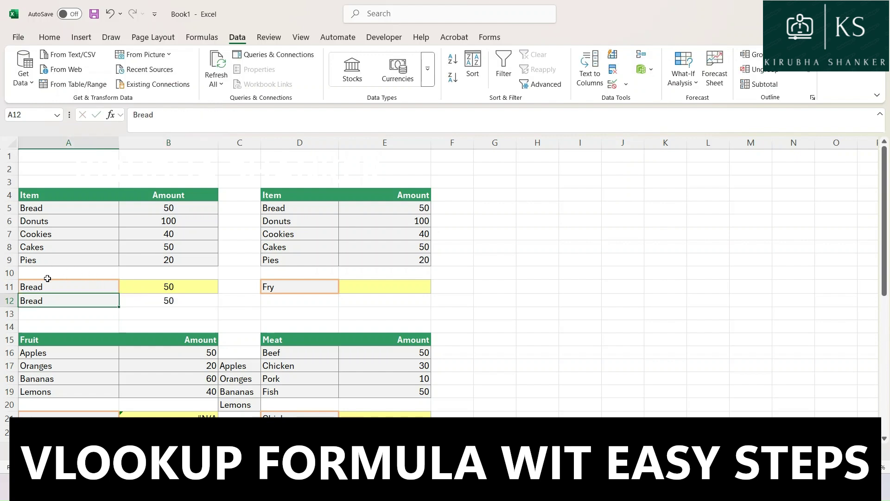
text(Pies)
key(Return)
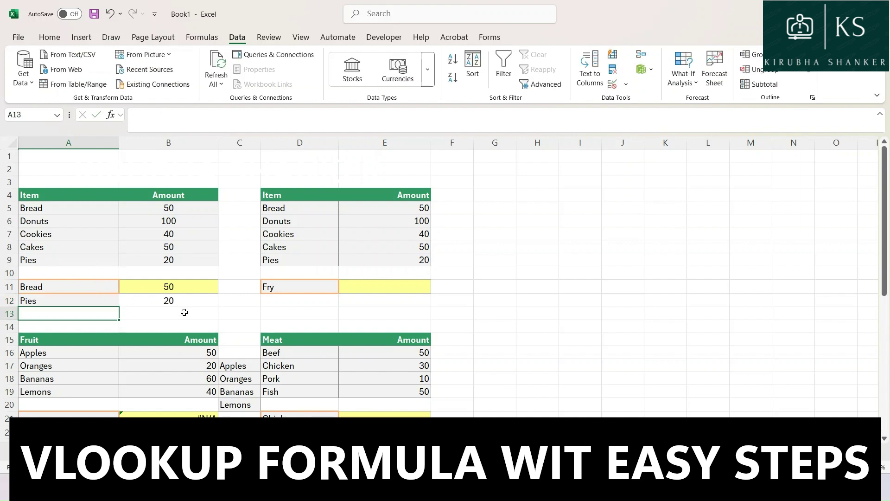
click(171, 302)
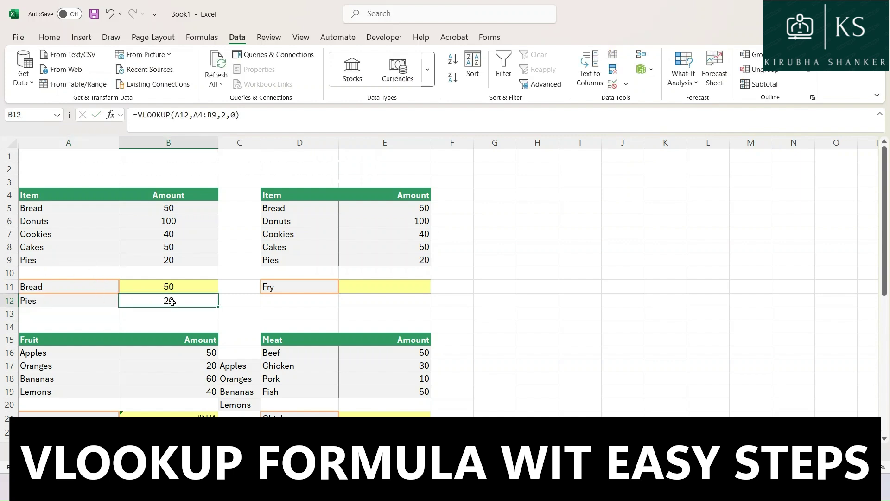
click(66, 304)
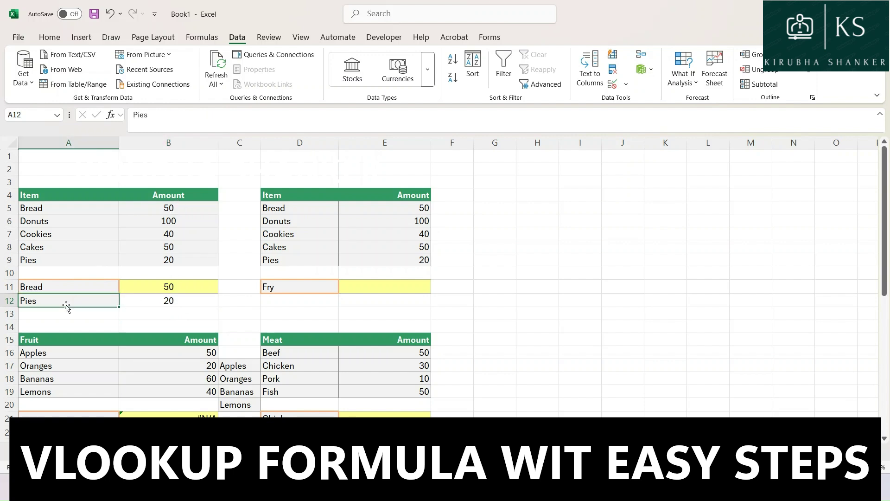
key(Delete)
Step: Insert an opening IFERROR function around the existing VLOOKUP in B12
click(186, 298)
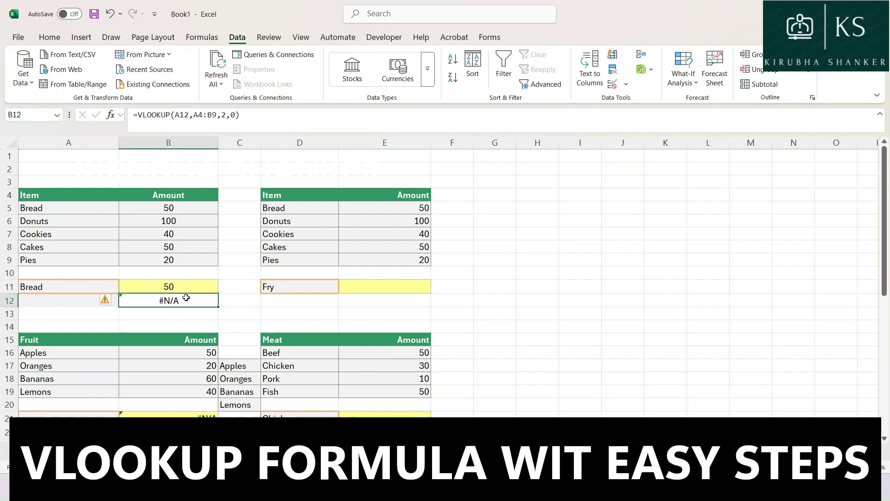
click(138, 114)
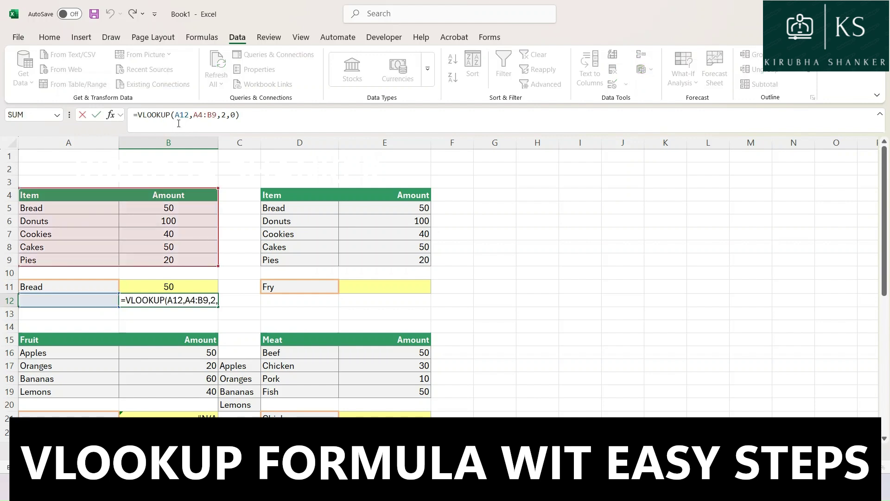
text(If)
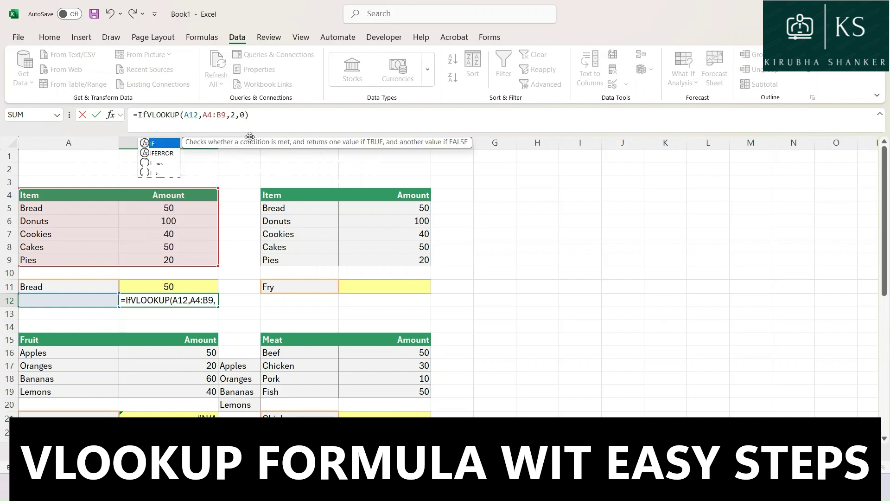
text(error)
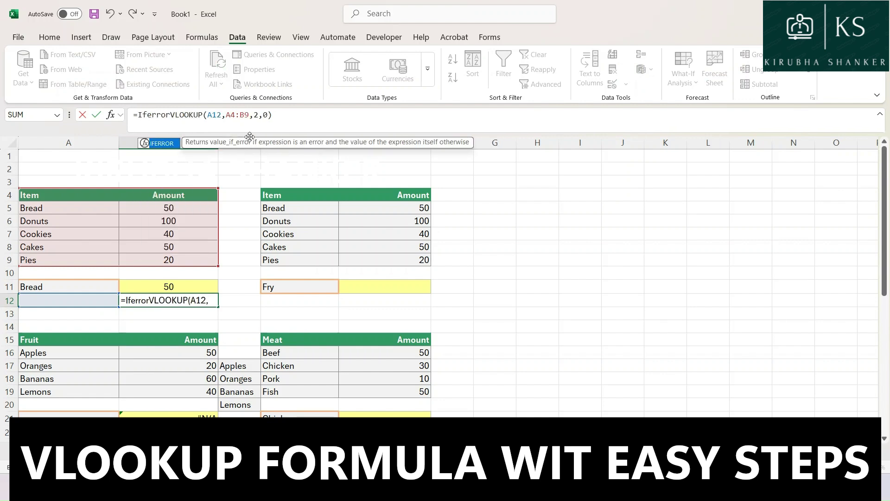
text(()
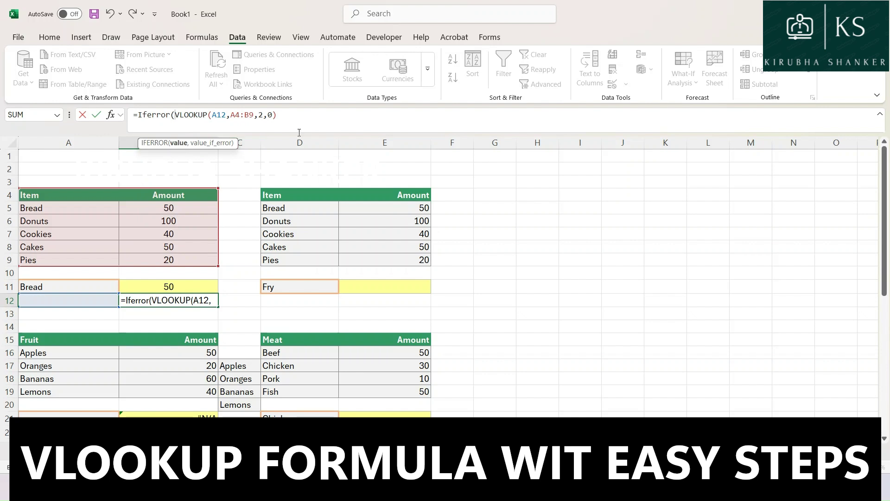
Step: Complete the IFERROR around the VLOOKUP in B12 with "No to show" as the value returned on error
click(307, 120)
text(,0)
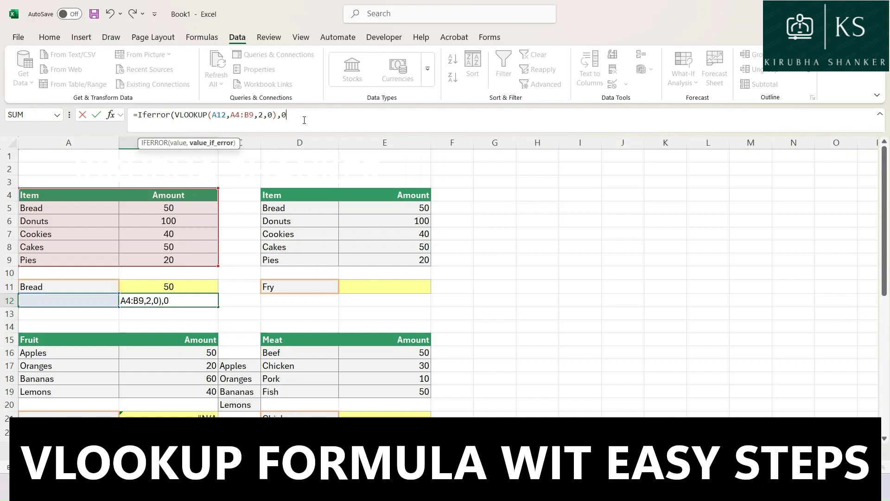
key(BackSpace)
key(BackSpace)
text(,"Not)
key(BackSpace)
key(BackSpace)
key(BackSpace)
key(BackSpace)
key(BackSpace)
key(BackSpace)
text(No to show"))
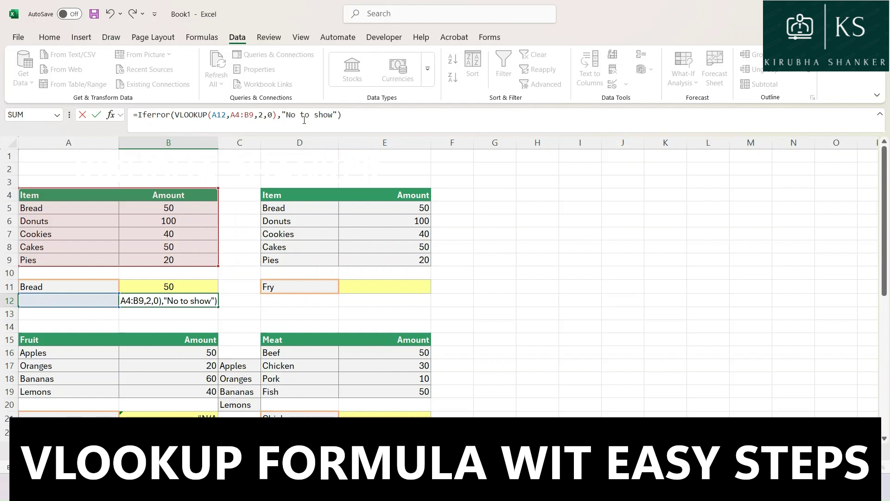
key(Return)
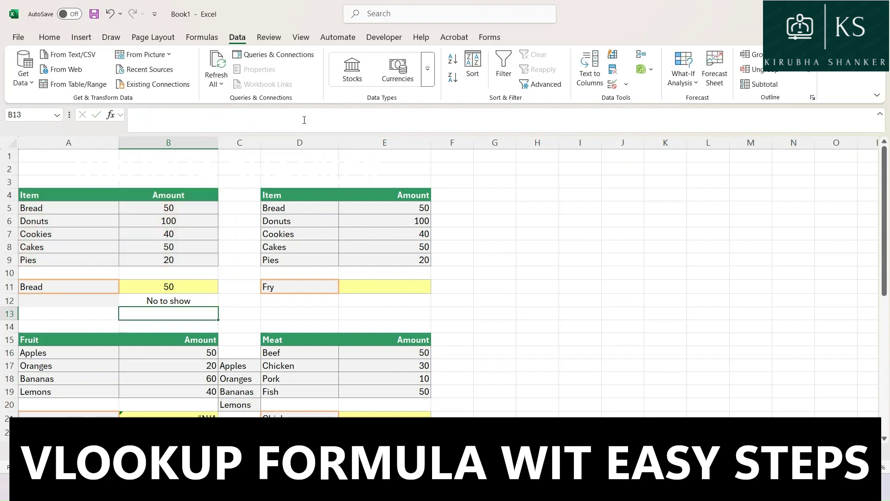
Step: Test the B12 formula with Error as the lookup item in A12 and compare it with the items in A5:B9
click(188, 300)
click(89, 302)
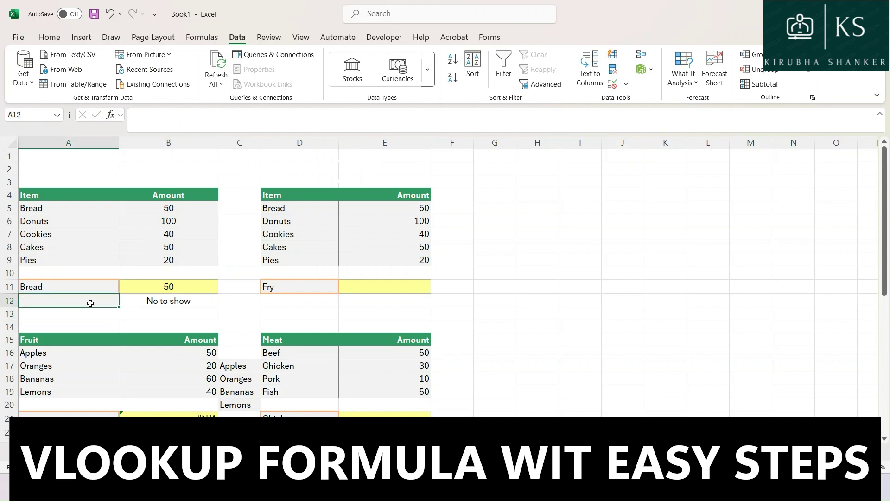
click(178, 301)
click(76, 302)
text(Error)
key(Return)
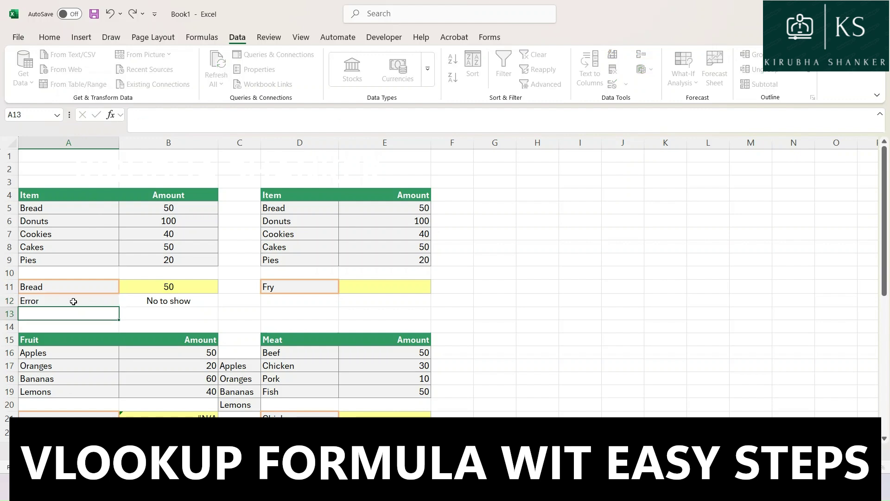
click(198, 299)
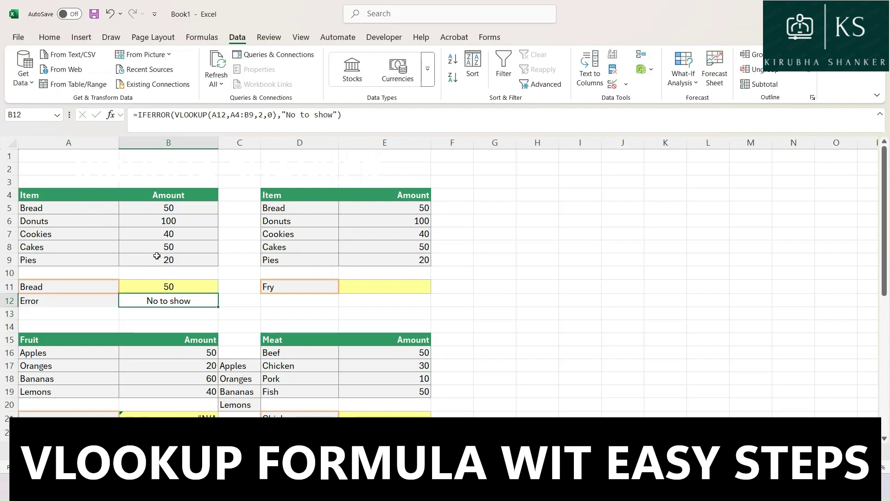
drag(63, 211, 159, 264)
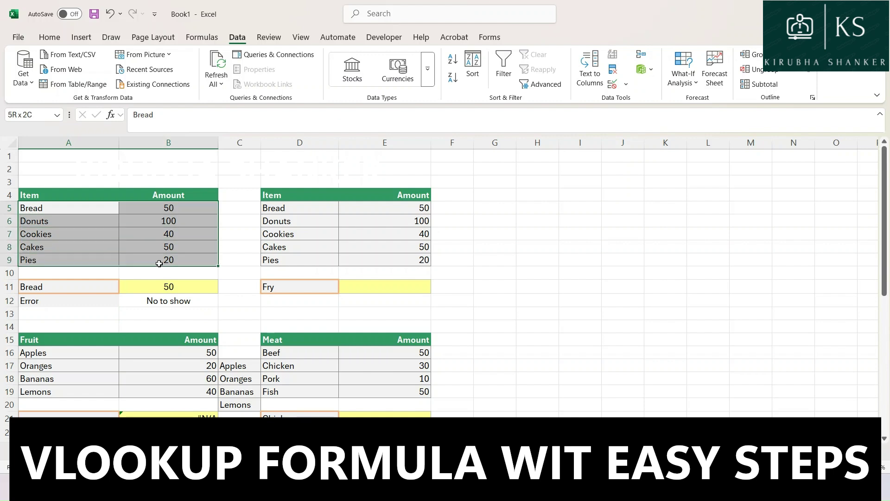
Step: Test the lookup in A12 with Donuts and with lowercase donuts, comparing the entry with the item in A6
click(70, 299)
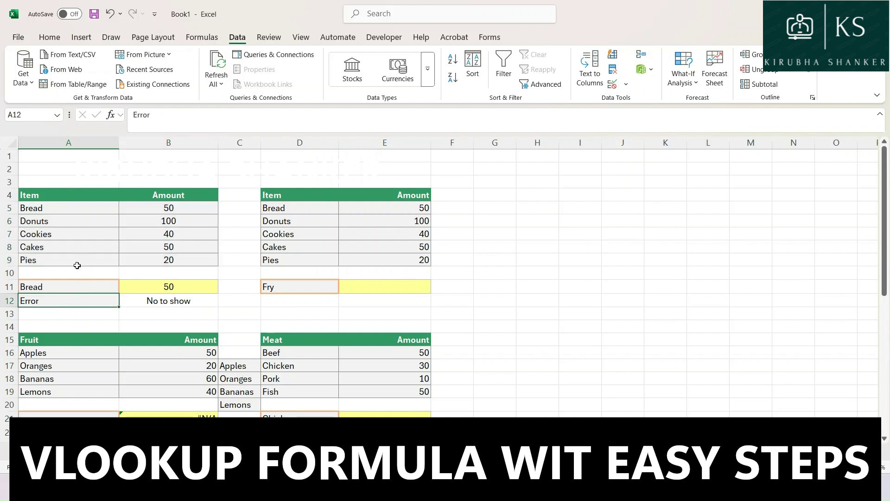
text(Donuts)
key(Return)
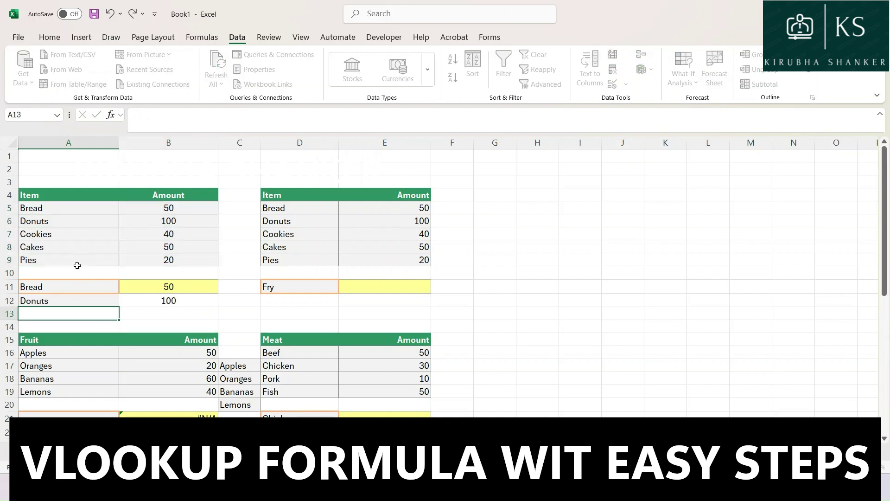
click(70, 302)
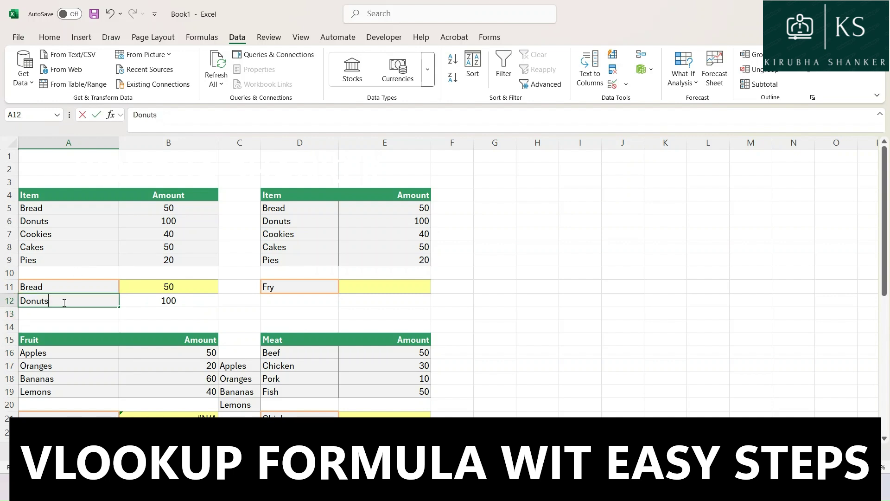
text(donuts)
key(Return)
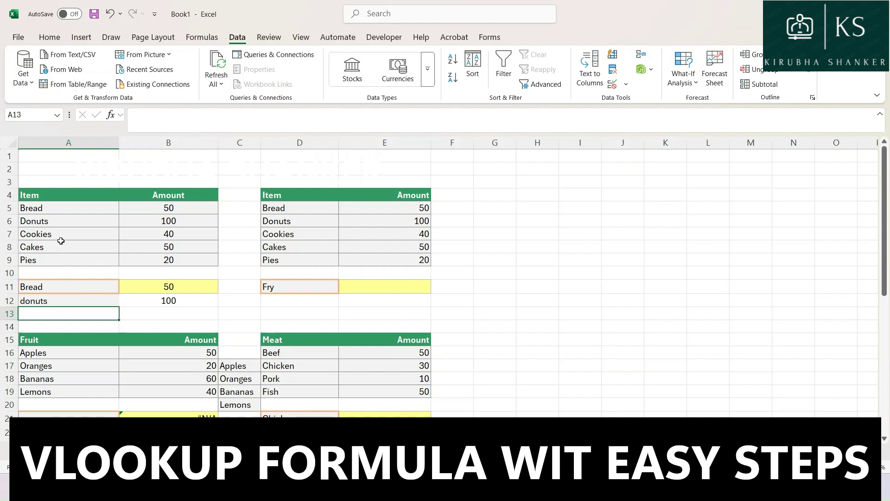
click(52, 219)
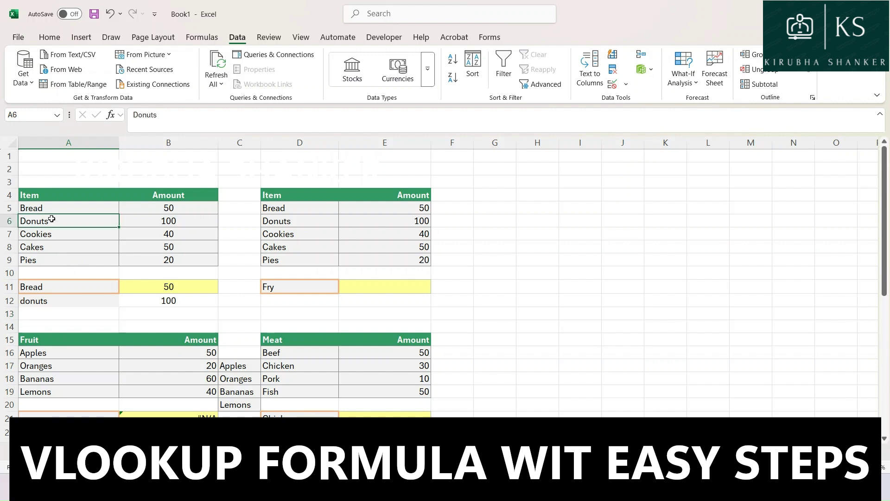
click(64, 296)
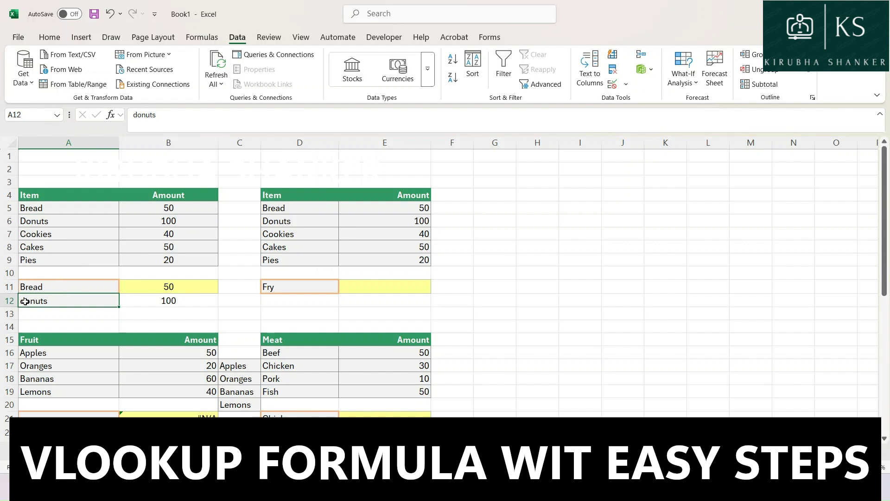
Step: Test the second table's lookup by examining D11 and E11 and entering Pies in D11
click(322, 289)
click(373, 288)
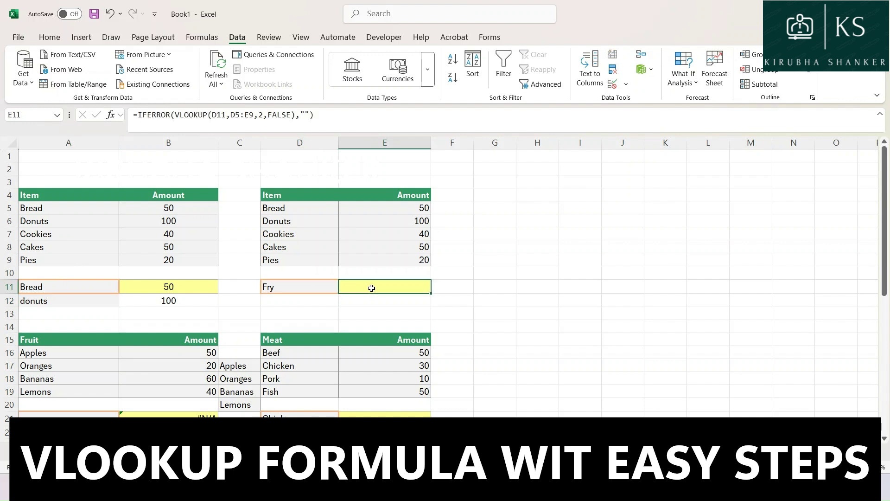
click(306, 285)
click(379, 283)
click(315, 288)
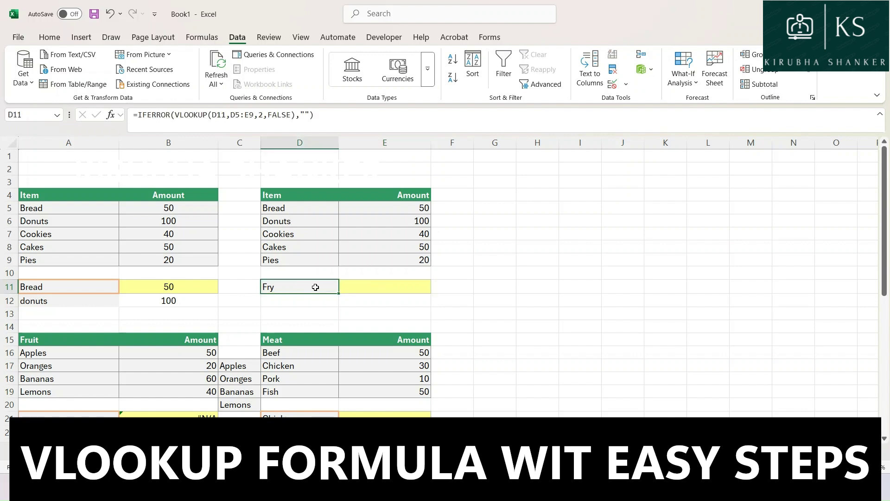
text(P)
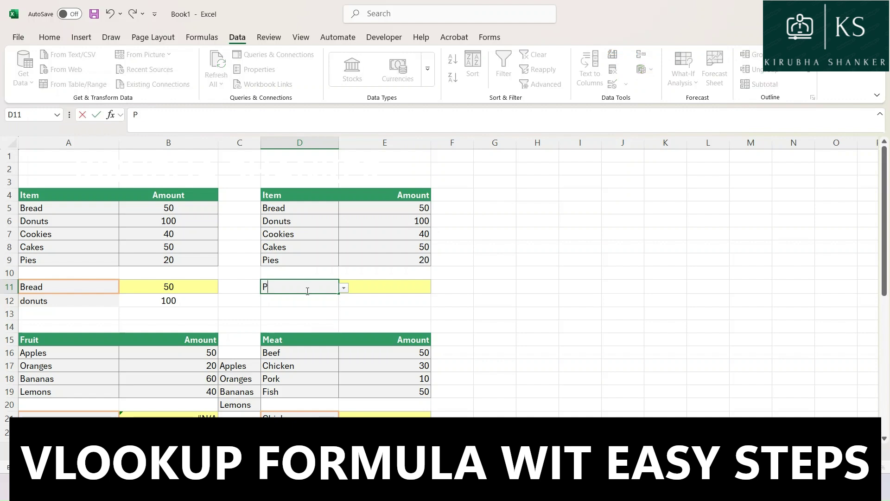
text(ies)
key(Return)
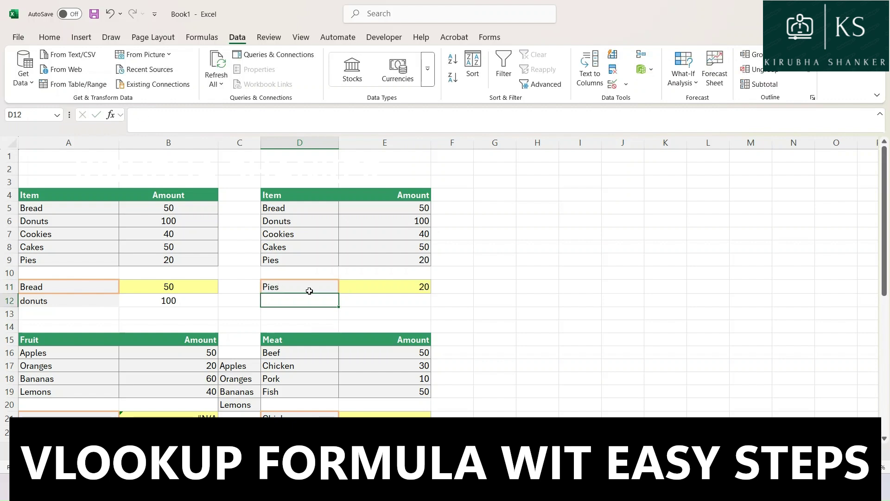
Step: Review the IFERROR formula in E11, clear the lookup item from D11 and check E11 with no item
click(426, 284)
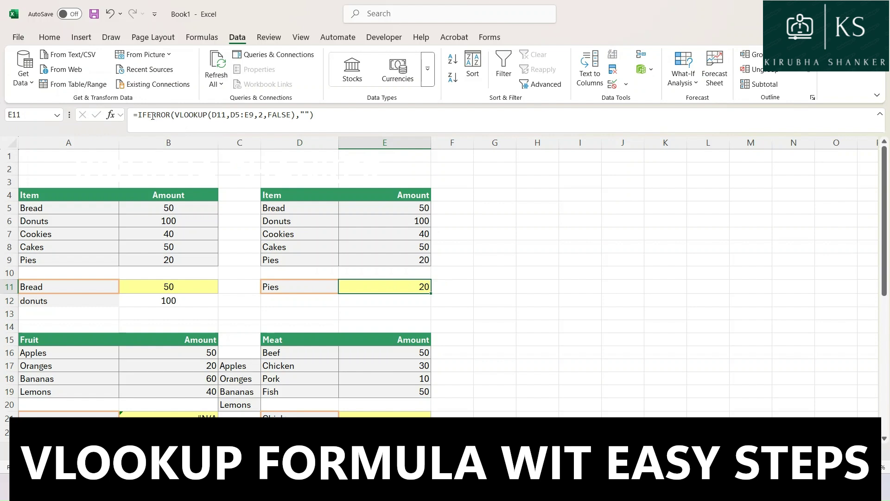
drag(133, 115, 315, 115)
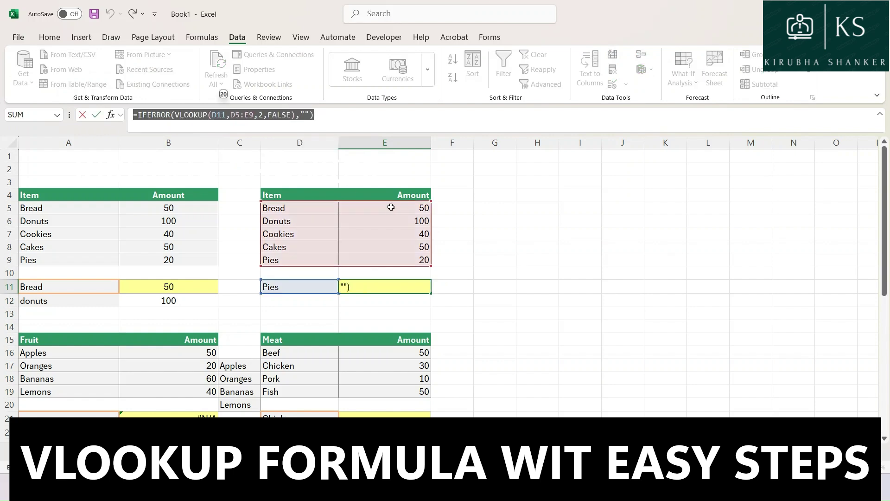
key(Escape)
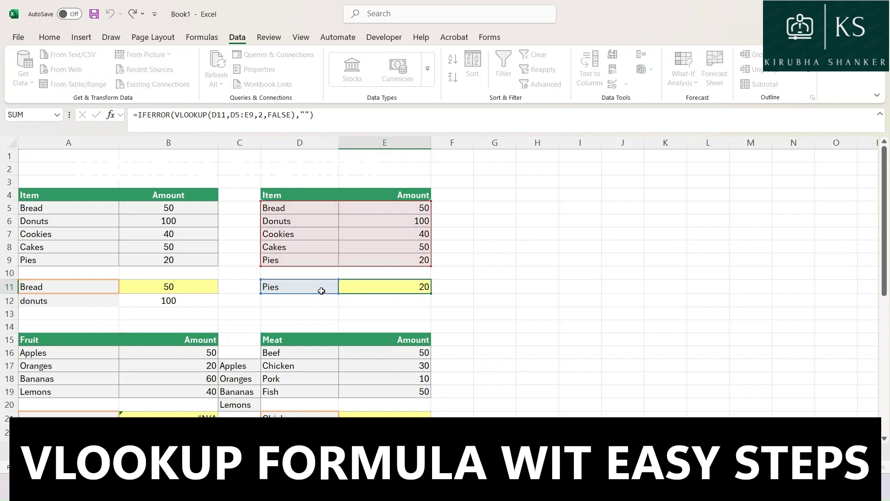
click(297, 286)
key(Delete)
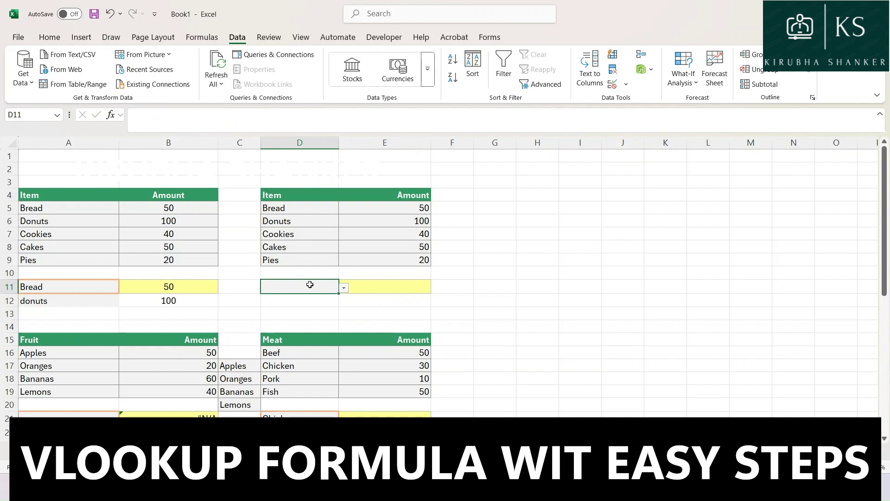
click(394, 283)
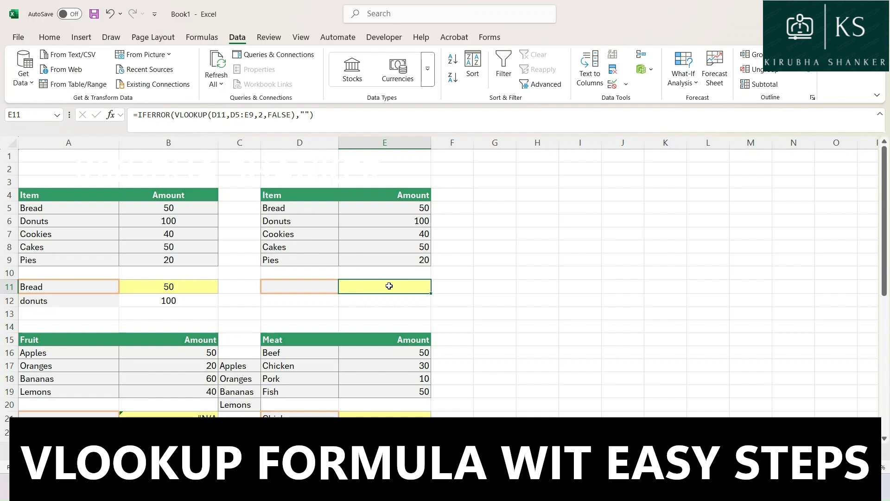
Step: Inspect the VLOOKUP formula in B21 under the Fruit table, leaving it unedited
scroll(218, 376, down, 1)
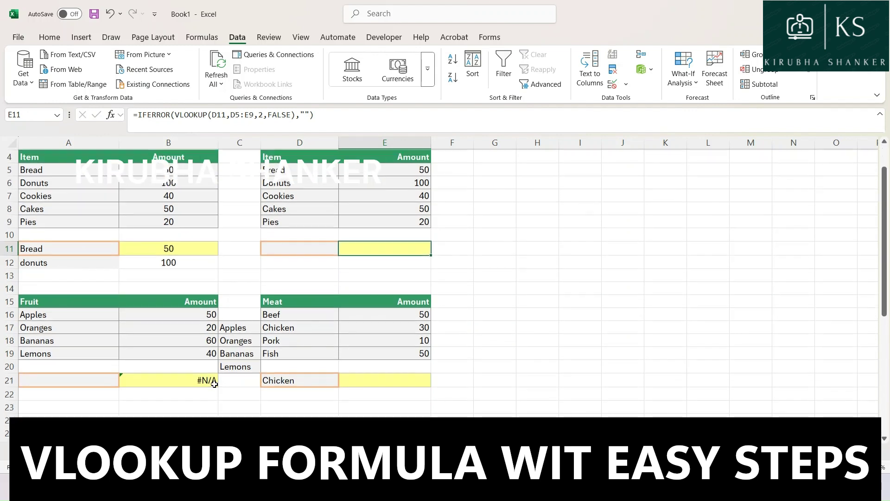
click(184, 382)
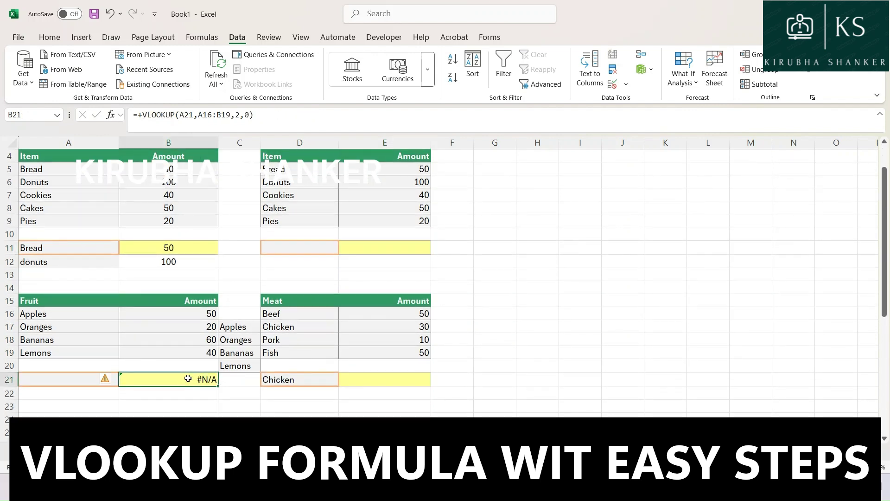
double_click(189, 379)
key(Escape)
Step: Examine the table A4:B9, the formula in B11 and the table range argument of the B12 formula
scroll(284, 327, up, 1)
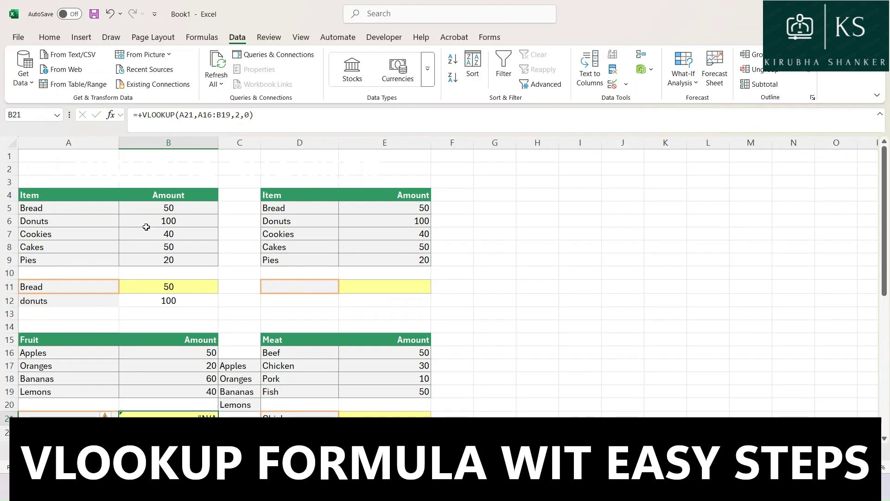
drag(89, 198, 178, 262)
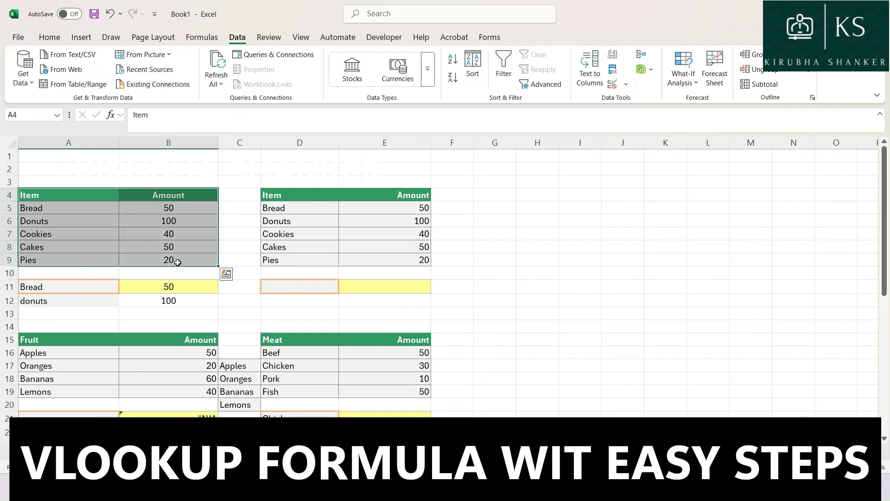
click(167, 286)
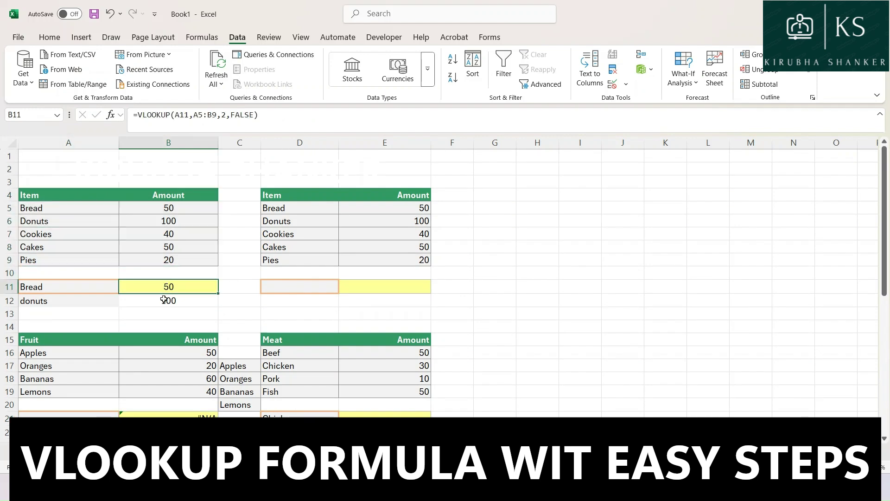
click(164, 300)
double_click(158, 300)
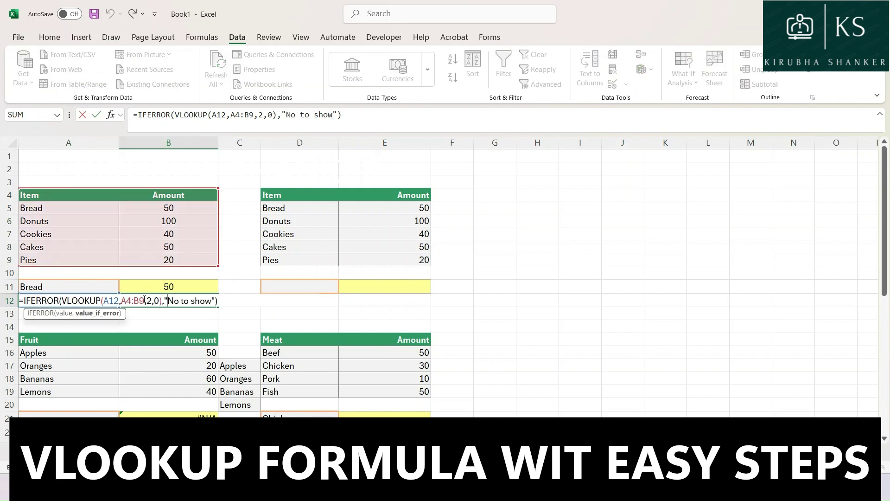
drag(144, 300, 118, 301)
key(Escape)
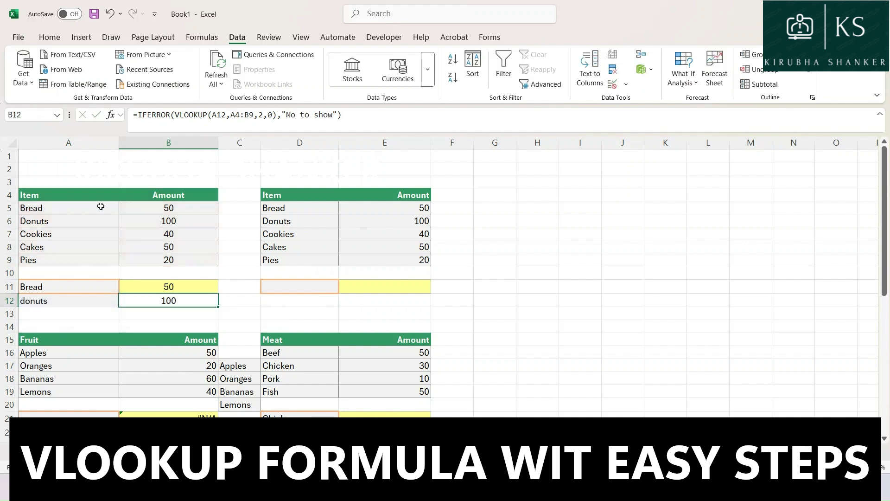
Step: Define the name Cookies for the table range A4:B9 with workbook scope
drag(78, 195, 189, 265)
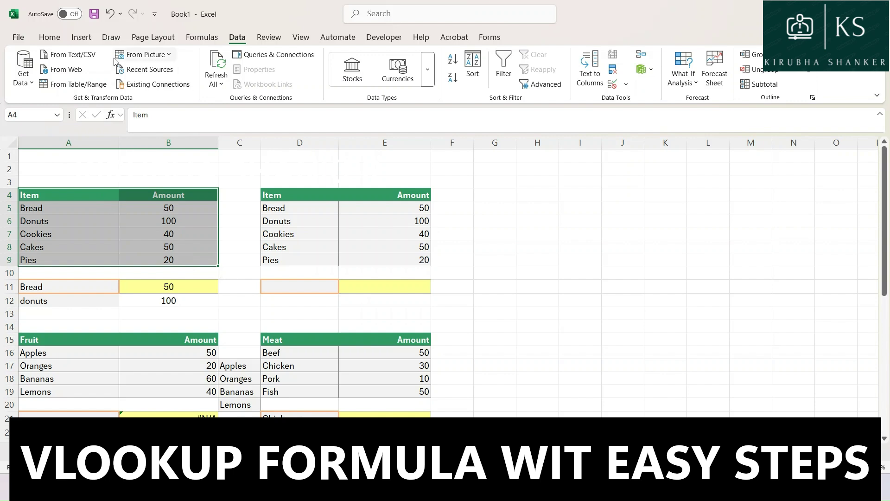
click(213, 41)
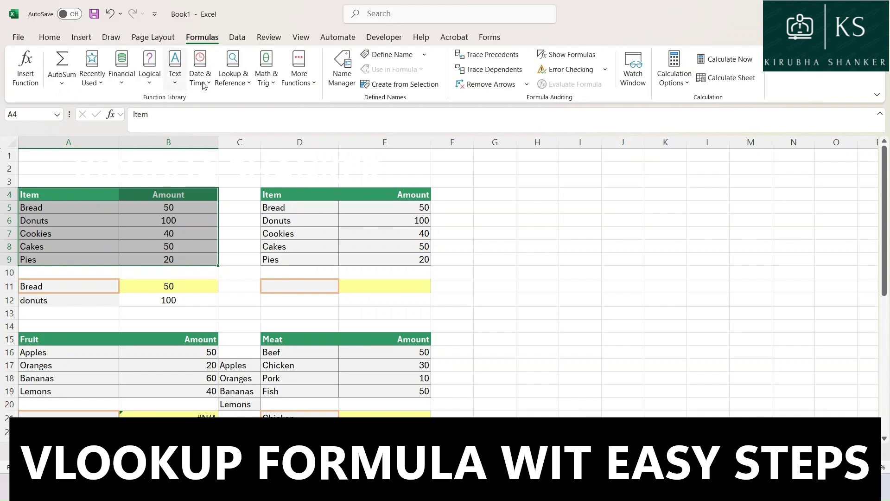
click(392, 55)
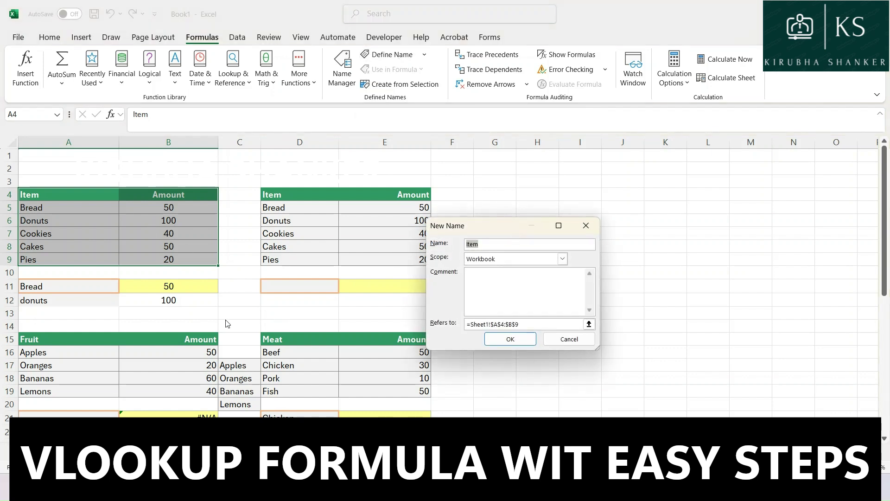
text(Cookies)
click(514, 343)
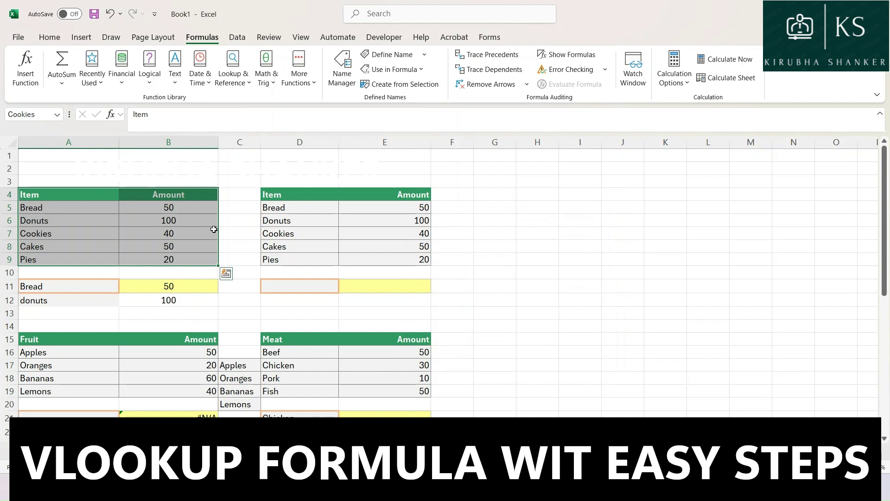
Step: Jump to the named range Cookies from elsewhere in the sheet to check which cells it covers
click(44, 115)
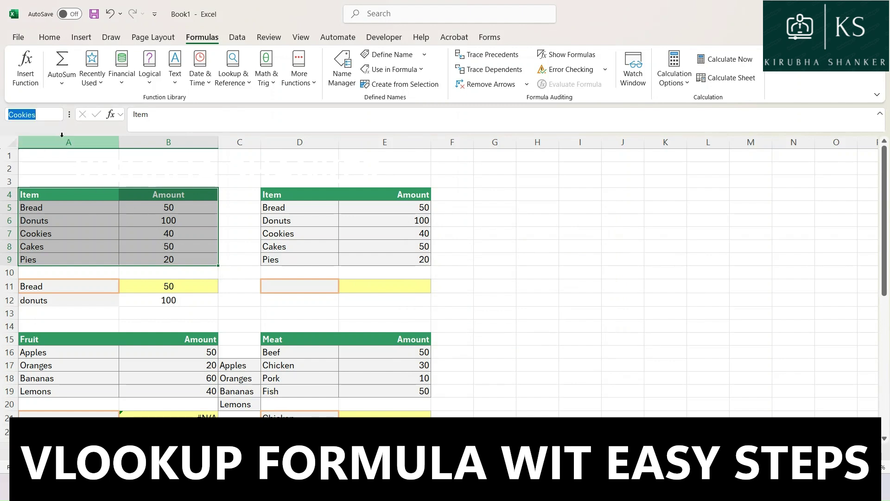
click(43, 116)
click(56, 114)
click(56, 114)
click(64, 198)
click(352, 245)
click(56, 115)
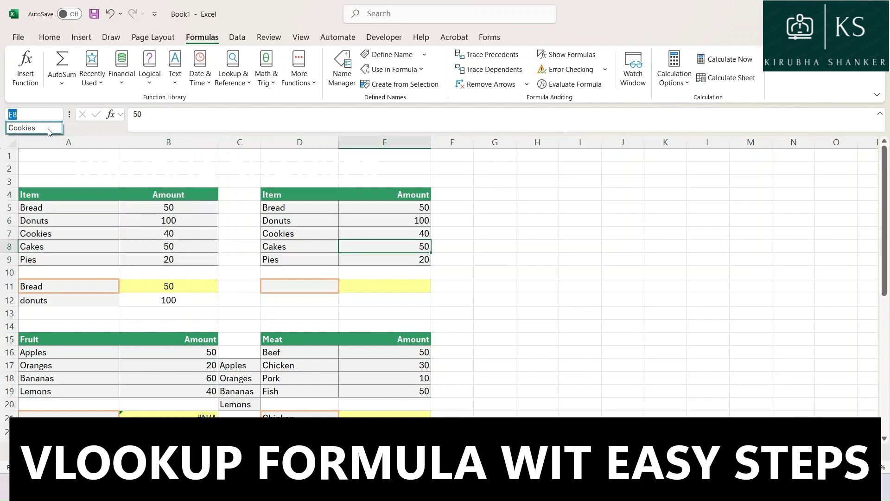
click(48, 128)
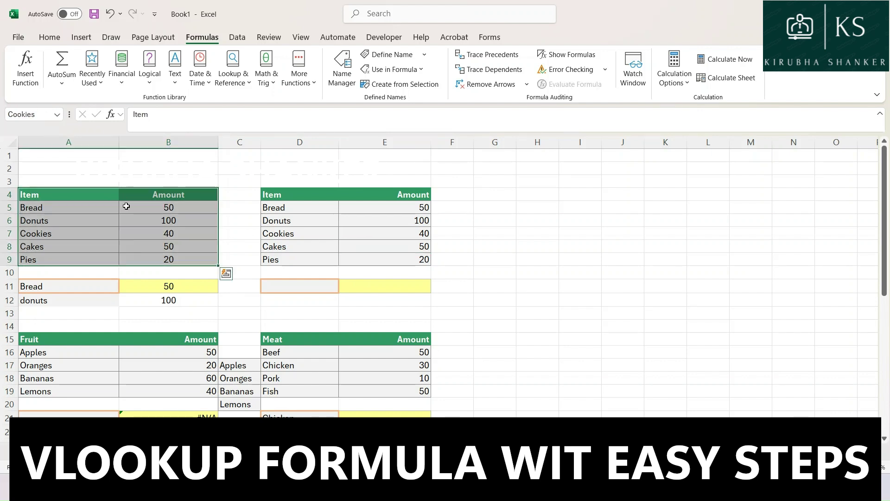
click(58, 116)
click(168, 246)
Step: Enter Bread as the lookup item in cell I7
click(591, 235)
text(Bread)
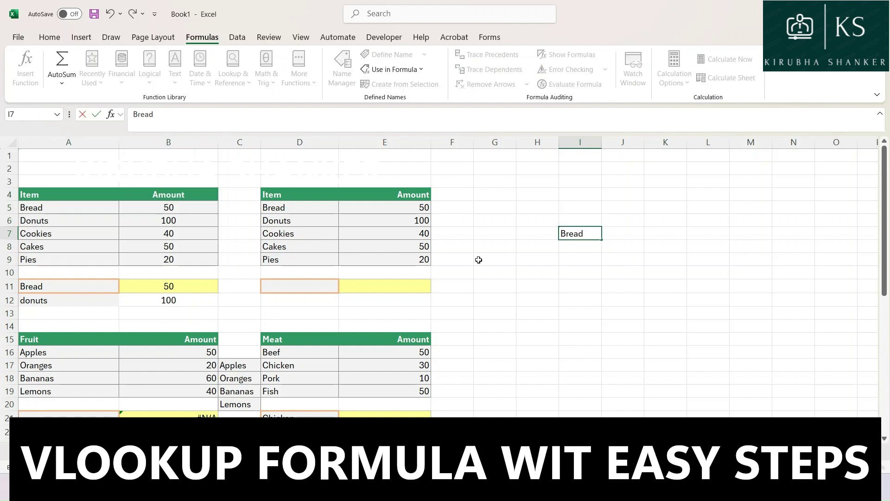
key(Tab)
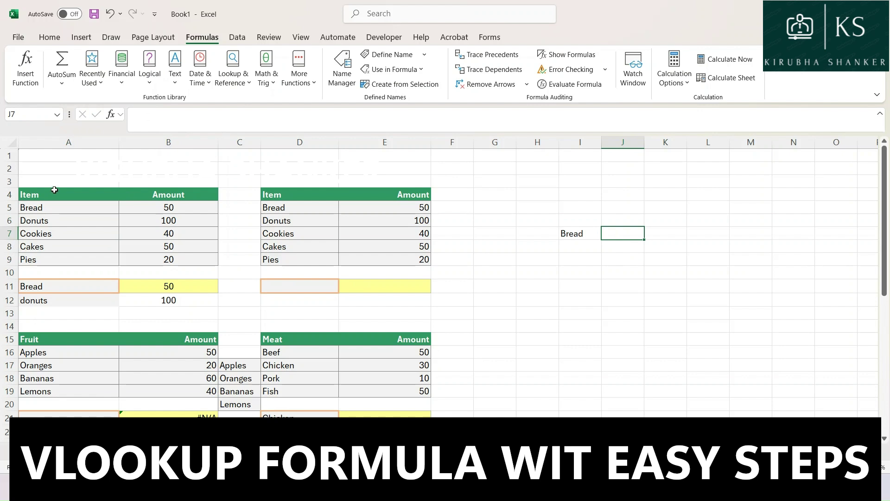
Step: Enter =VLOOKUP(I7,Cookies,2,0) in J7 to look up the Bread amount through the named range
drag(54, 194, 176, 274)
click(617, 233)
text(=vloo)
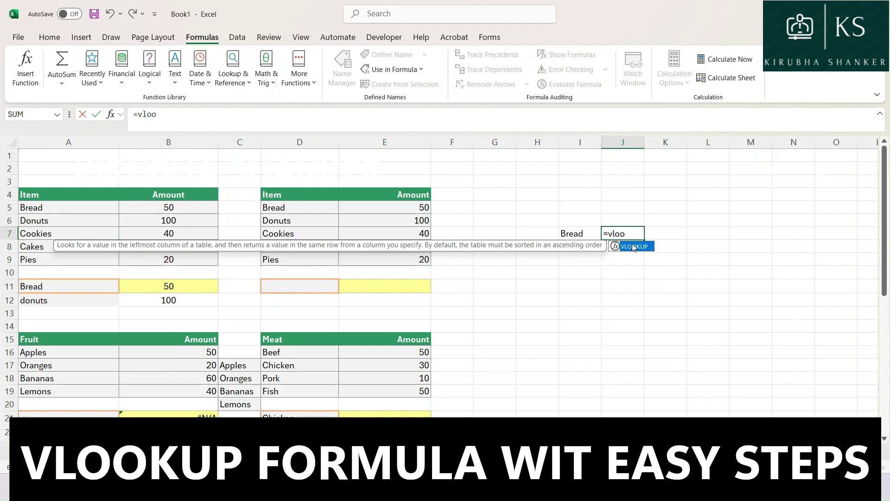
double_click(634, 246)
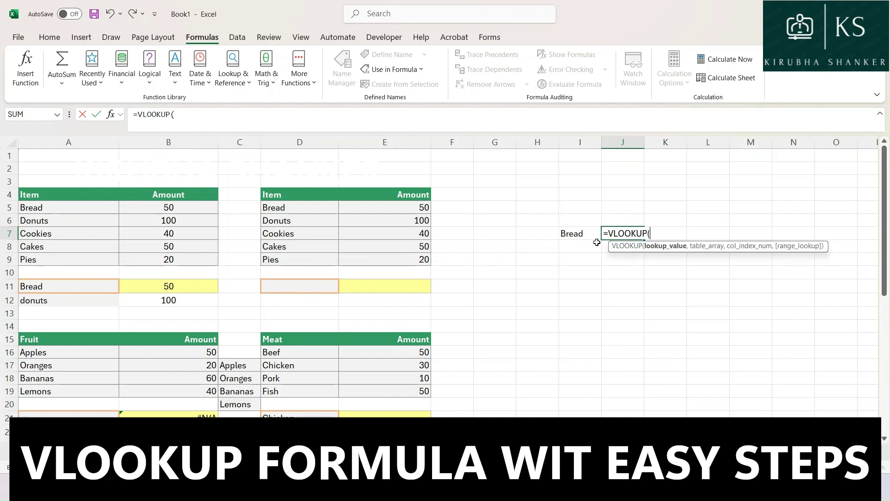
click(571, 233)
text(,)
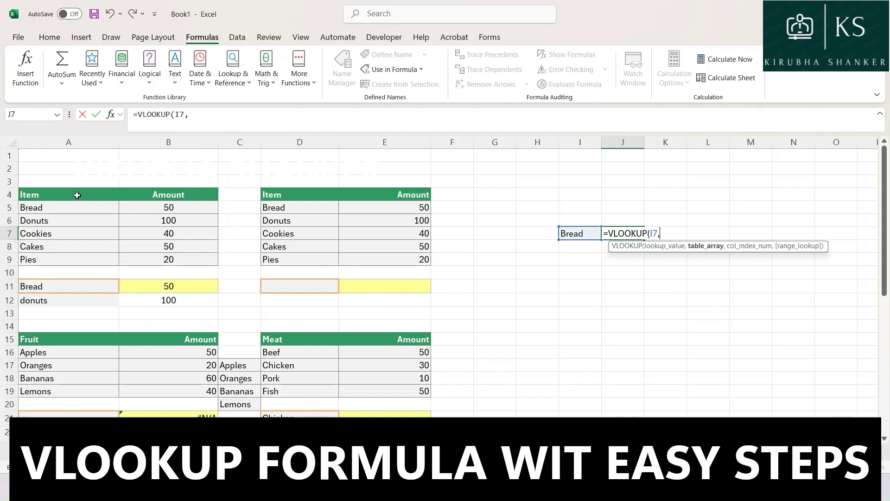
drag(46, 194, 158, 258)
text(,2,0)
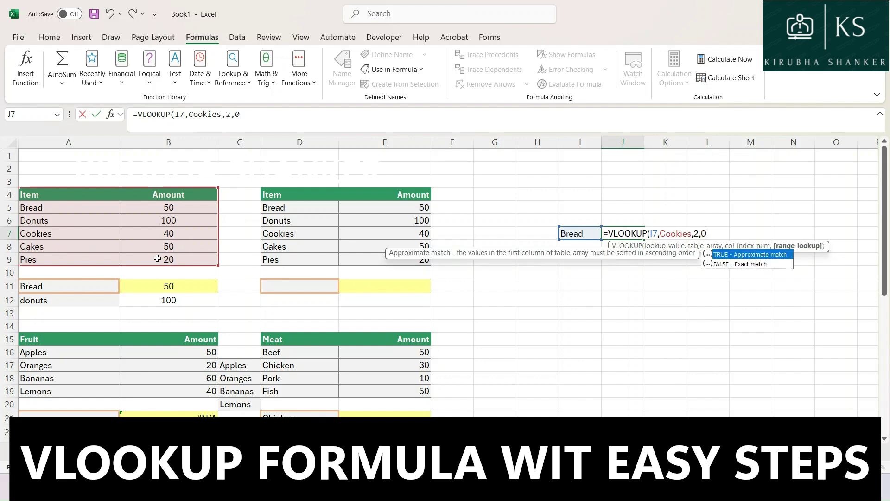
key(Return)
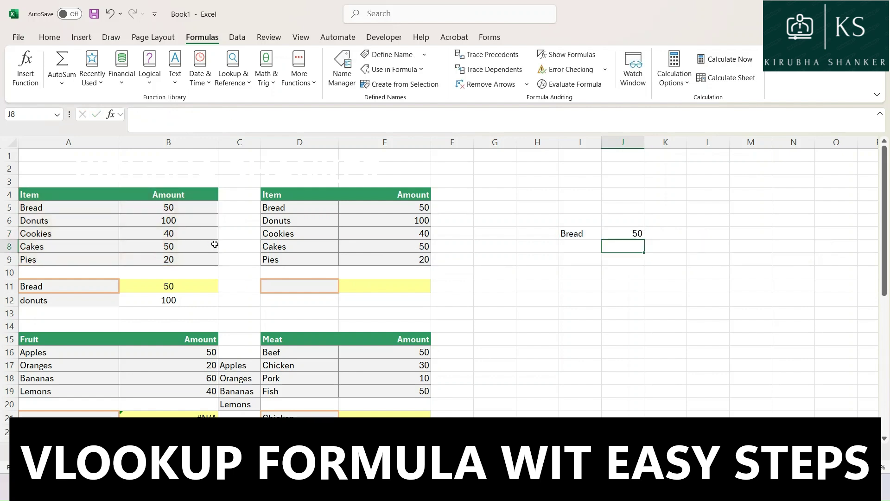
Step: Inspect the Cookies table argument of the VLOOKUP formula in J7, leaving the formula unedited
click(621, 230)
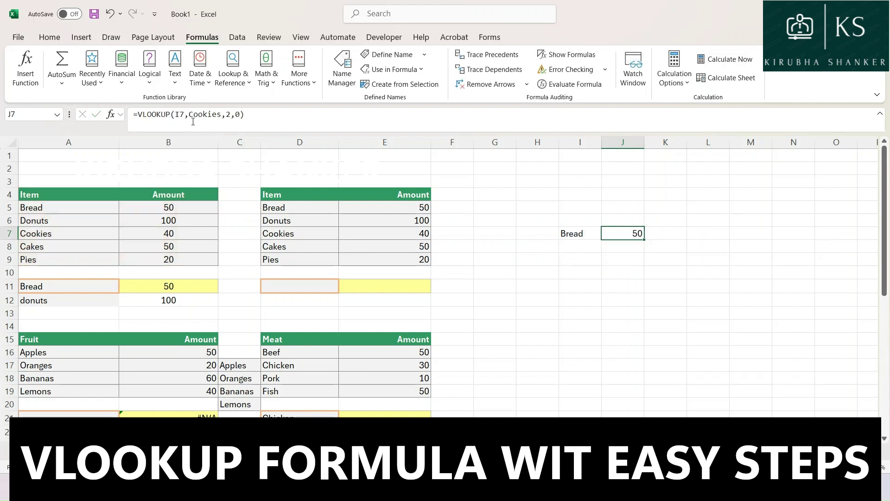
drag(189, 115, 222, 114)
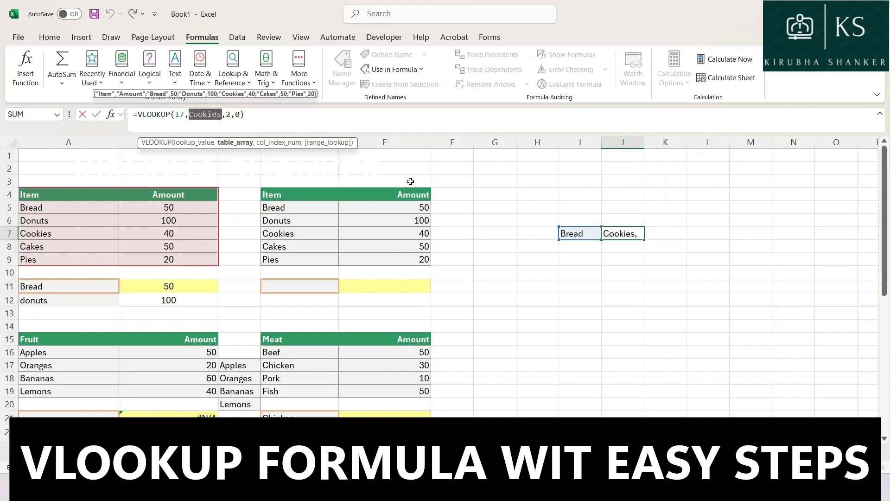
key(Escape)
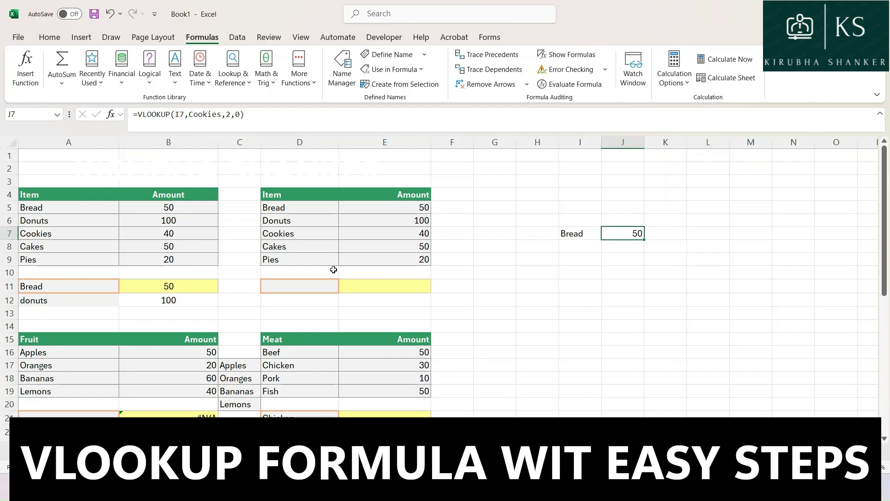
click(225, 120)
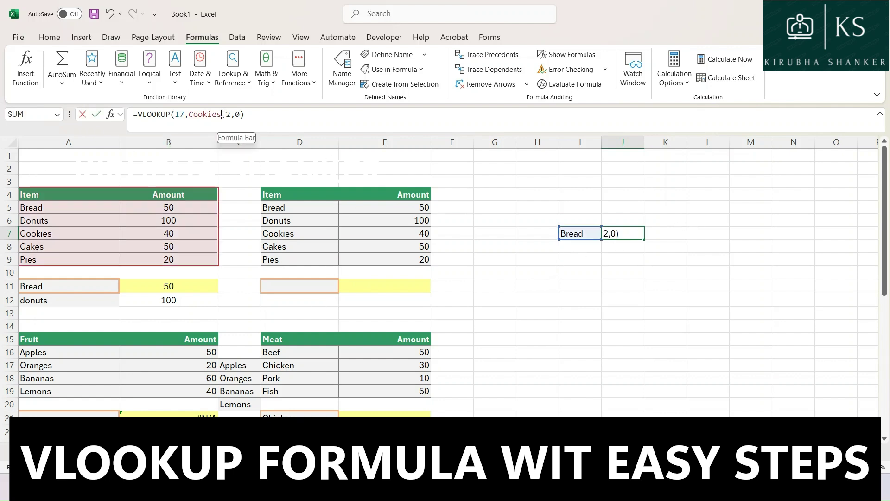
key(Escape)
Step: Replace the Cookies table argument of the J7 VLOOKUP formula with the range D4:E9
double_click(627, 233)
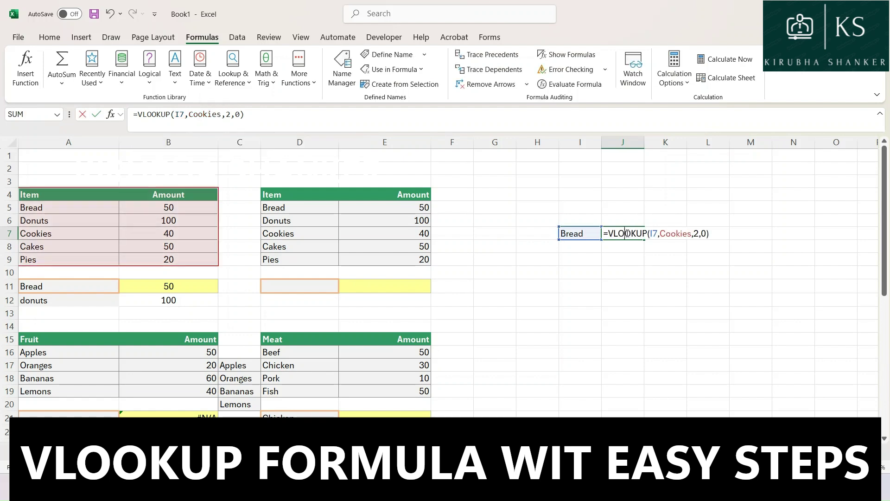
drag(660, 235, 686, 236)
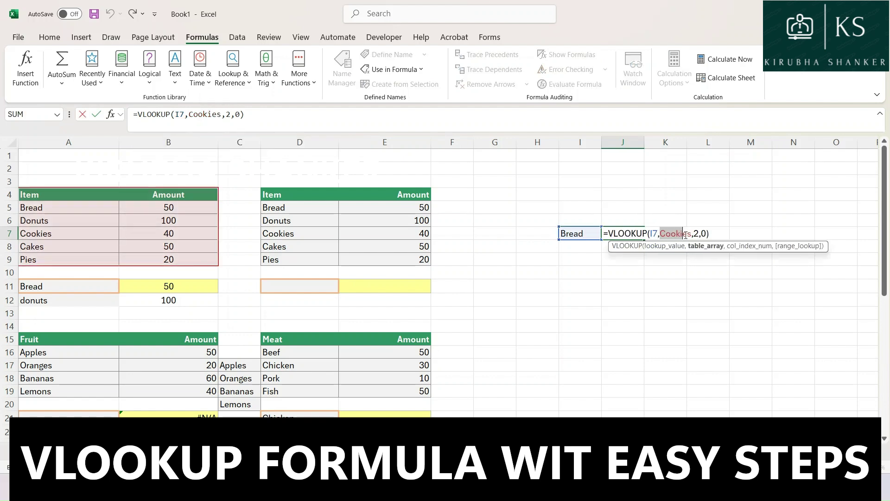
drag(301, 195, 385, 255)
key(Return)
click(628, 236)
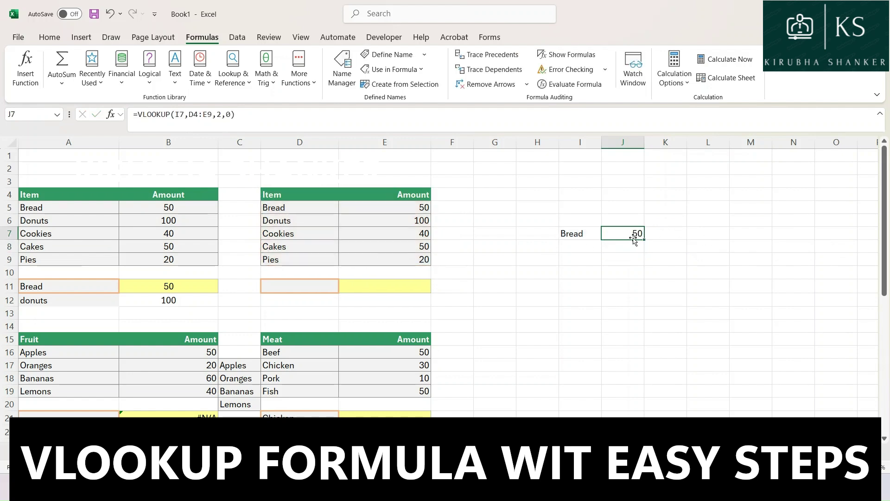
Step: Set the table argument of the J7 VLOOKUP formula back to the name Cookies
double_click(632, 236)
drag(661, 234, 685, 234)
text(Cookies)
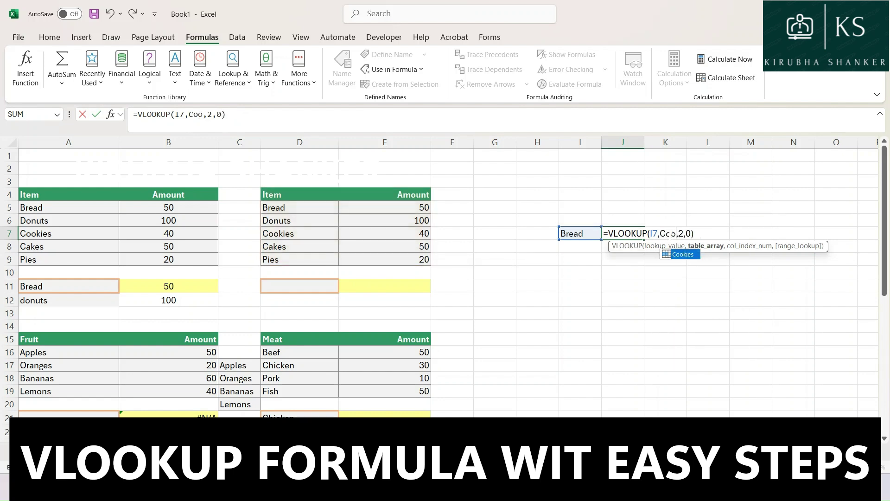
key(Return)
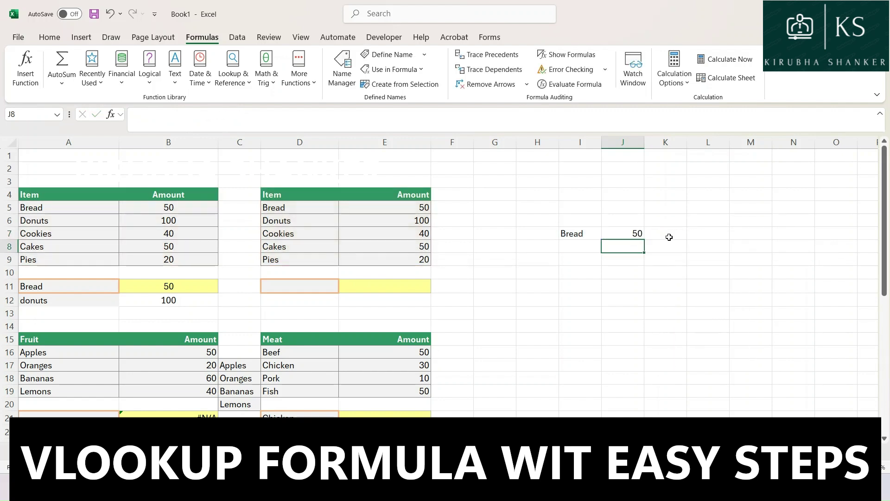
Step: Examine the named-range VLOOKUP formula in J7 and the second item table in D4:E9
click(622, 233)
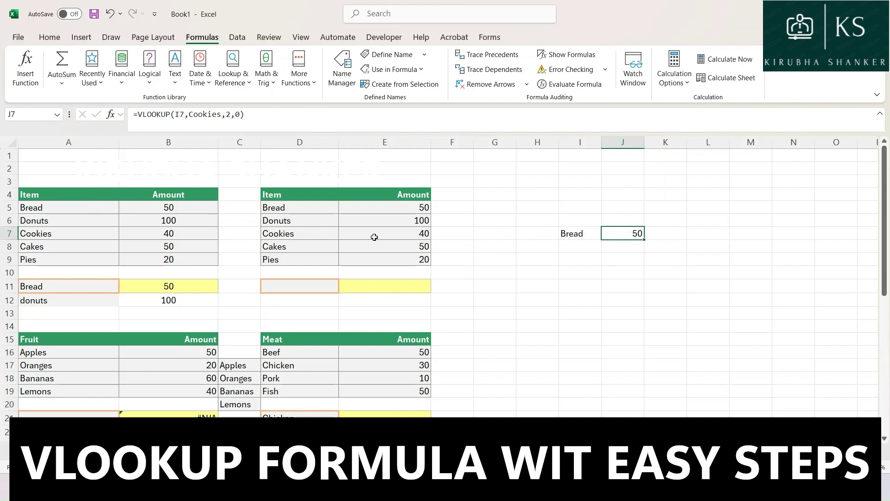
double_click(608, 233)
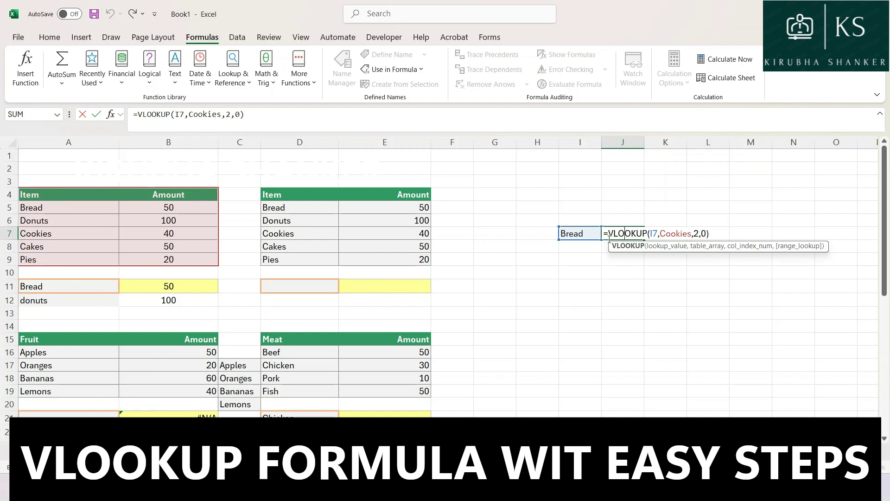
click(580, 246)
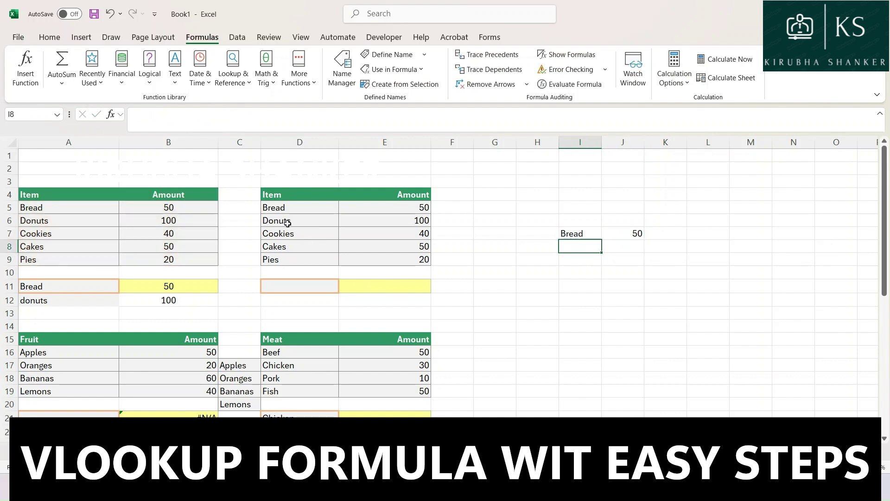
drag(285, 200, 399, 259)
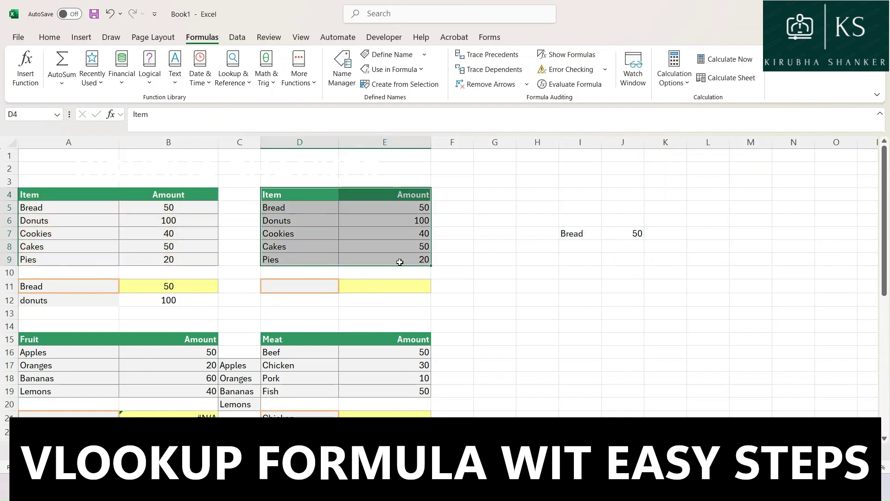
Step: Enter Pies as the lookup item in cell I9
click(579, 259)
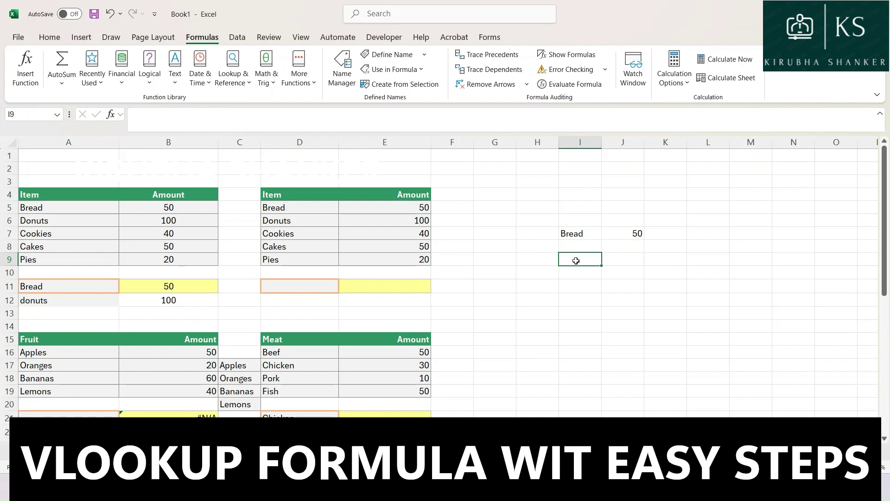
text(Pies)
key(Tab)
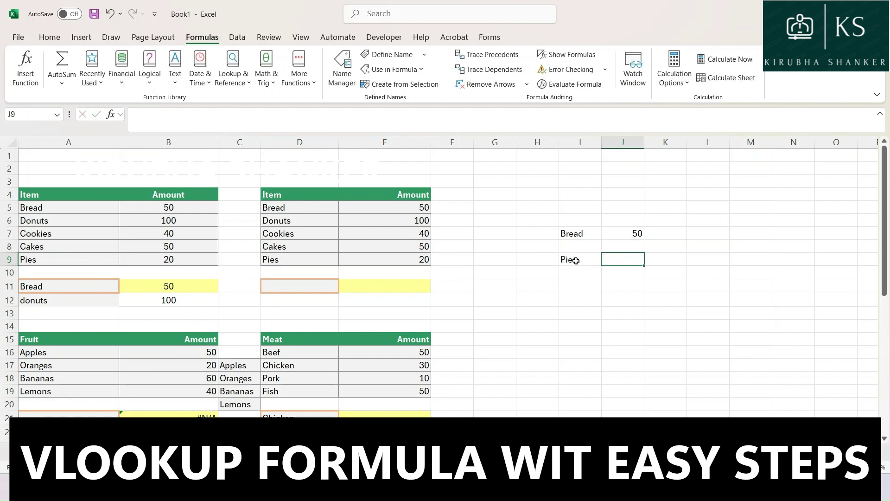
Step: Enter the formula +VLOOKUP(I9,D4:E9,2,0) in J9 to look up the Pies amount in the second item table
text(+vloo)
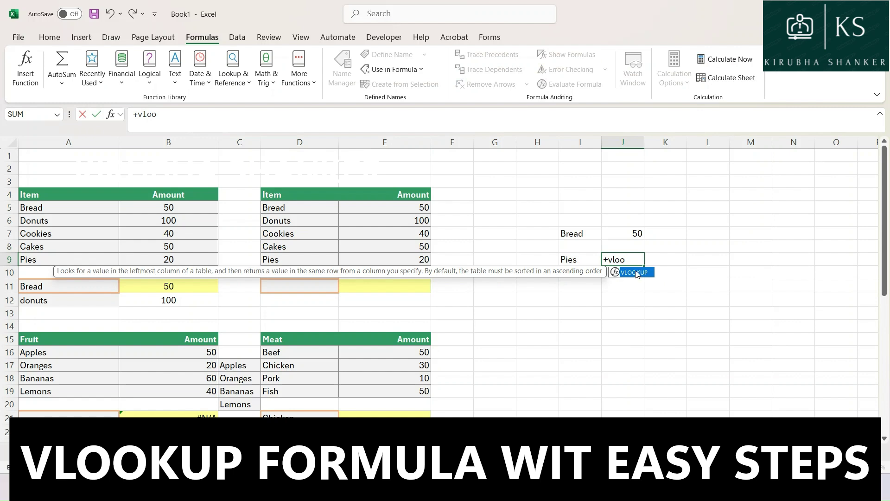
double_click(635, 273)
click(581, 259)
text(,)
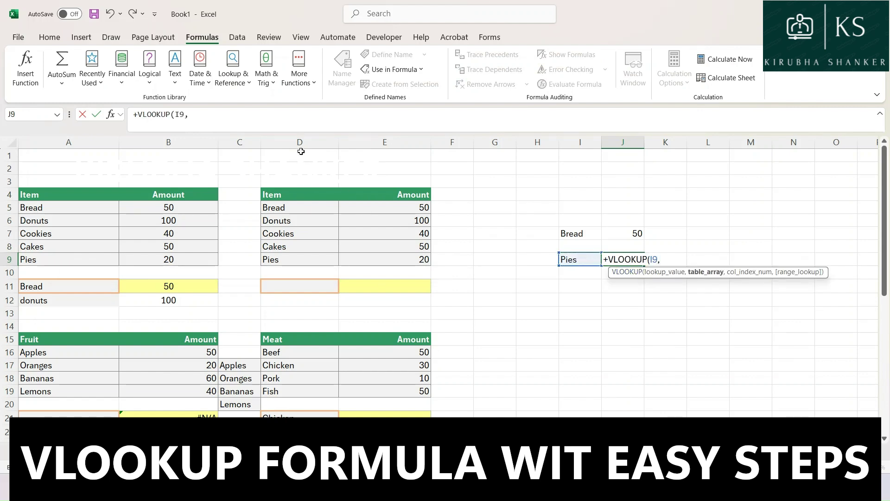
drag(301, 151, 412, 150)
drag(293, 197, 388, 257)
text(,)
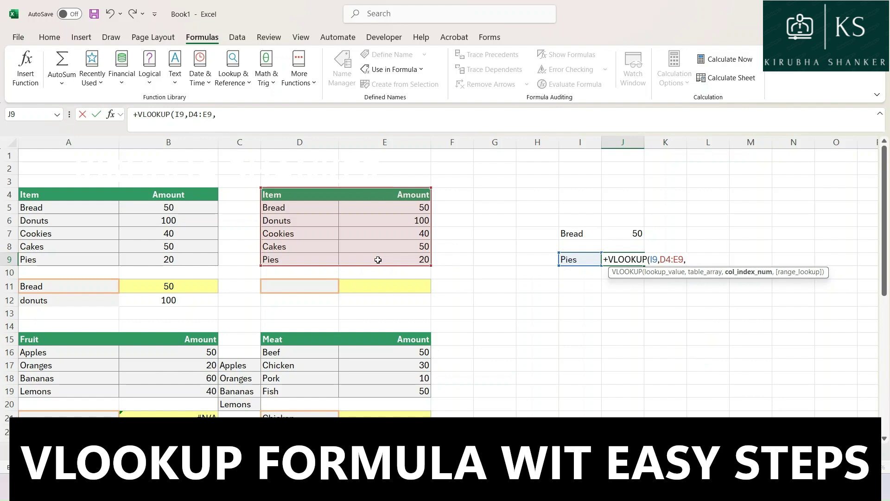
text(2,0)
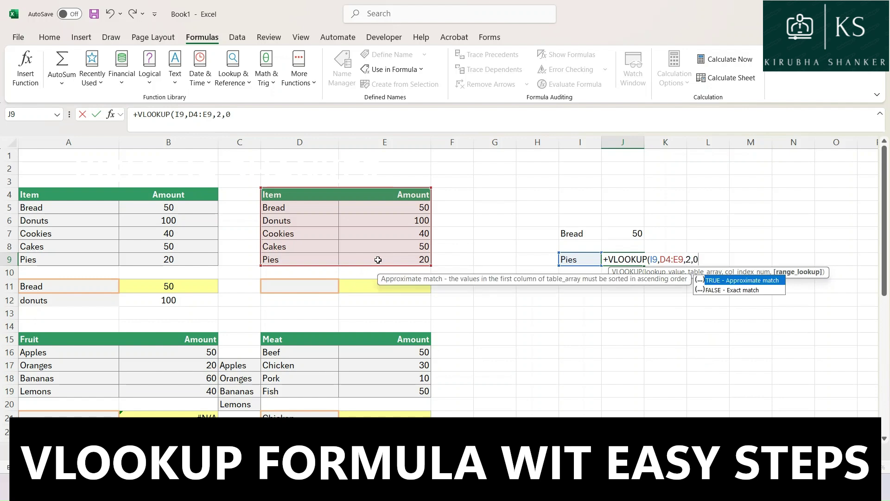
key(Return)
Step: Compare the VLOOKUP formulas in J7 and J9, examining the column index argument of J7
click(295, 191)
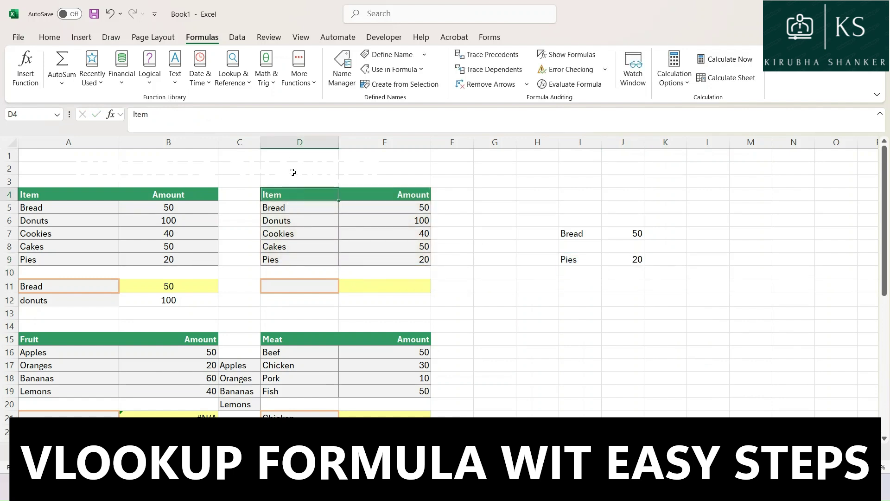
click(631, 227)
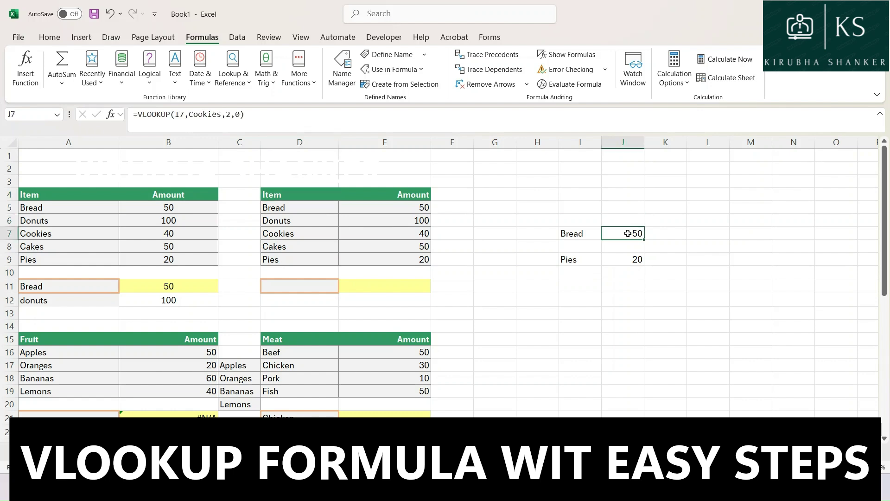
double_click(627, 232)
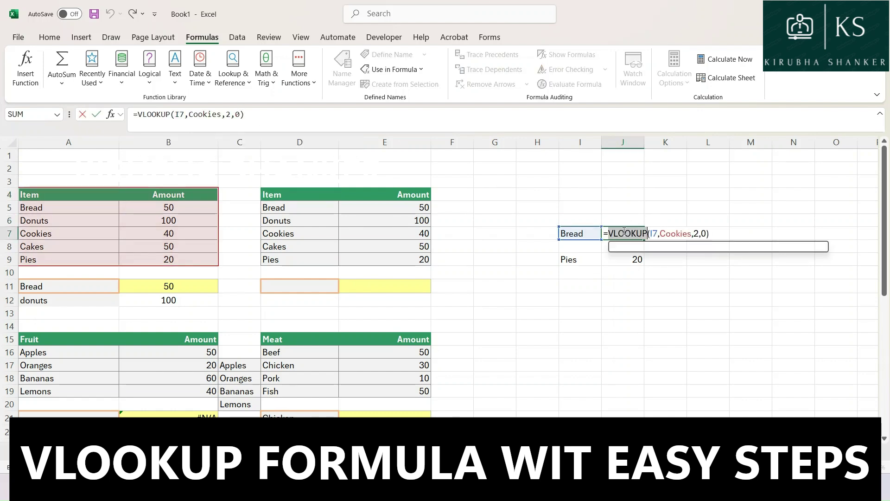
click(694, 234)
drag(700, 234, 693, 235)
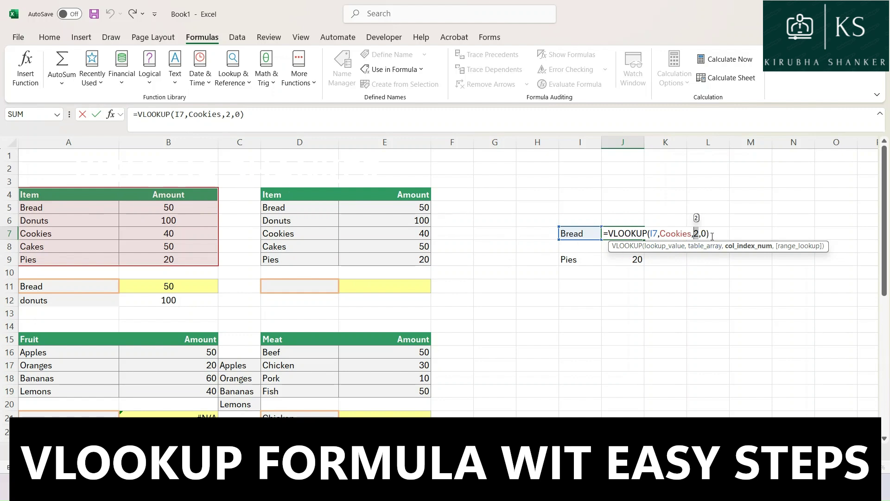
key(Return)
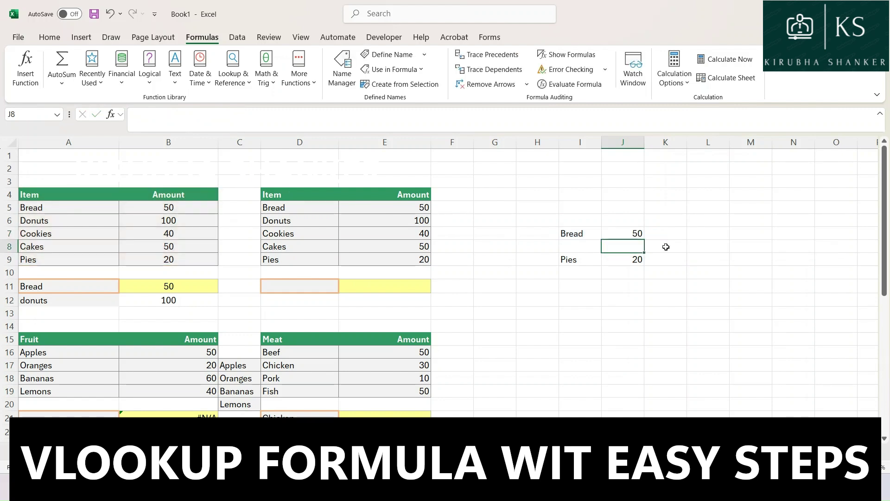
click(621, 255)
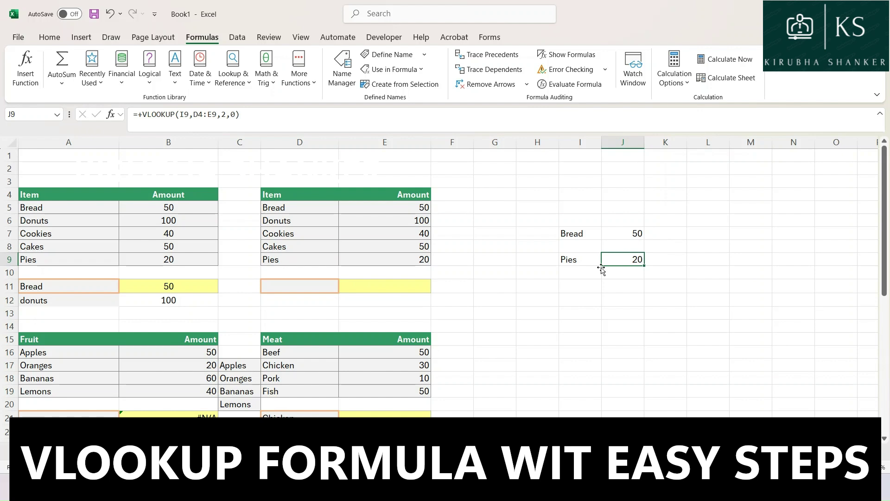
Step: Copy the items Donuts through Pies from D6:D9 of the second item table into I11:I14
click(573, 261)
drag(290, 216, 288, 260)
key(ctrl+c)
click(577, 287)
key(ctrl+v)
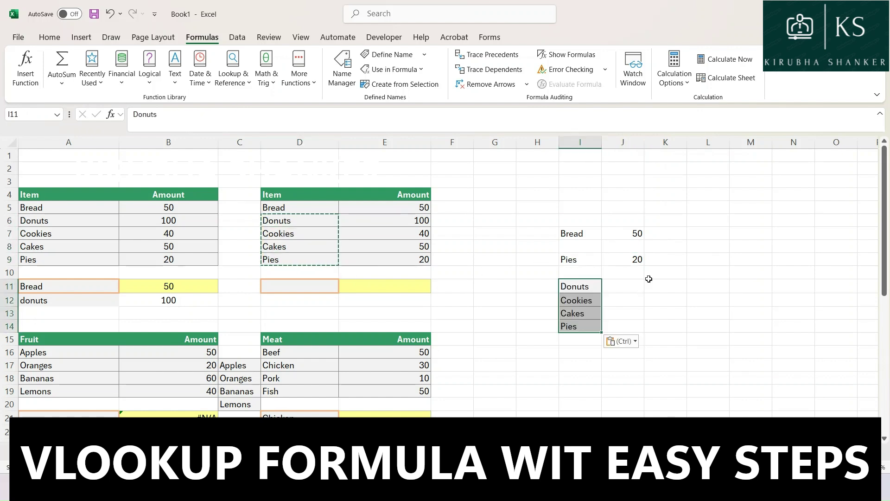
Step: Fill the relative-range VLOOKUP formula from J9 down to J14 and inspect the copied formula in J14
click(640, 261)
drag(640, 261, 638, 324)
click(635, 302)
click(638, 325)
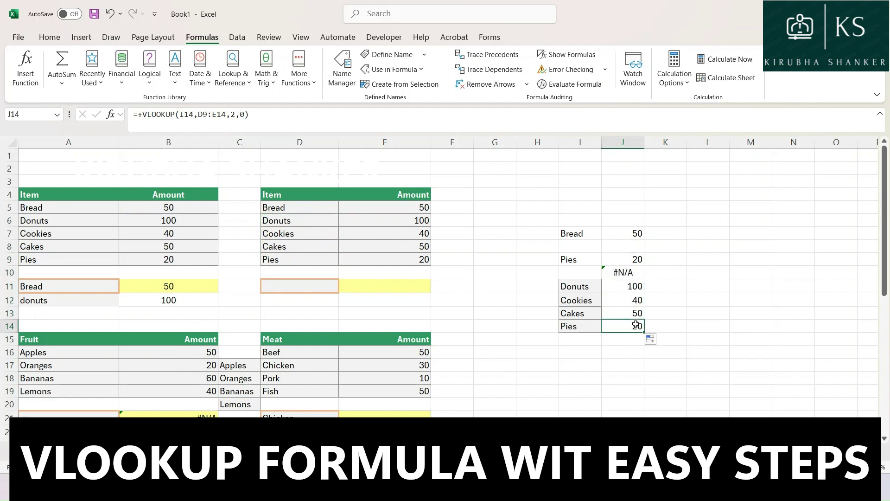
double_click(638, 325)
key(Escape)
Step: Replace the lookup item in I14 with Bread and check the table range used by the J14 formula
click(573, 326)
text(B)
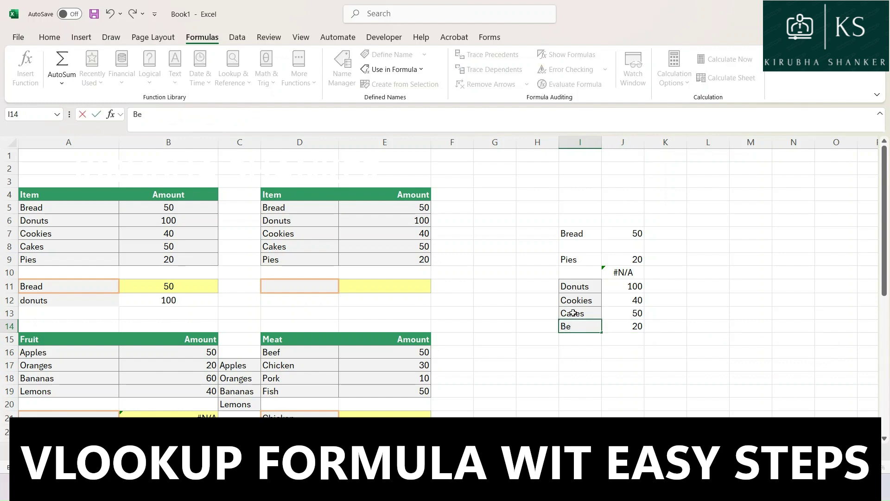
text(read)
key(Return)
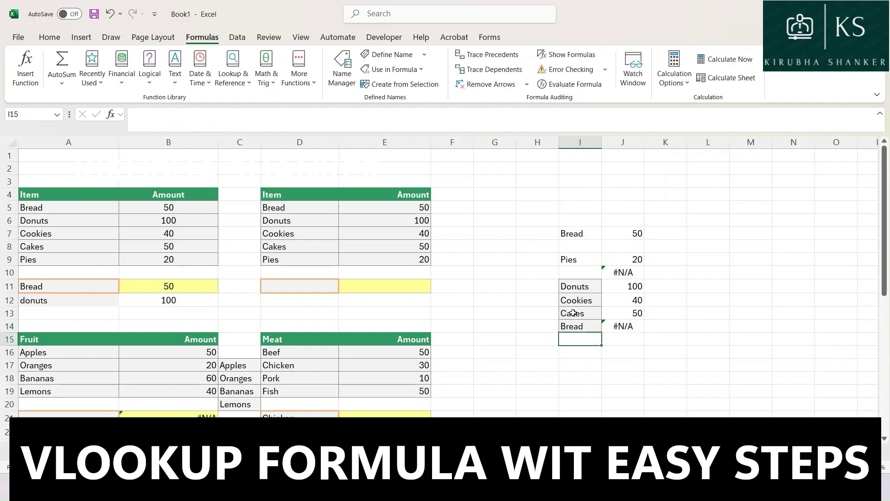
double_click(626, 326)
key(Escape)
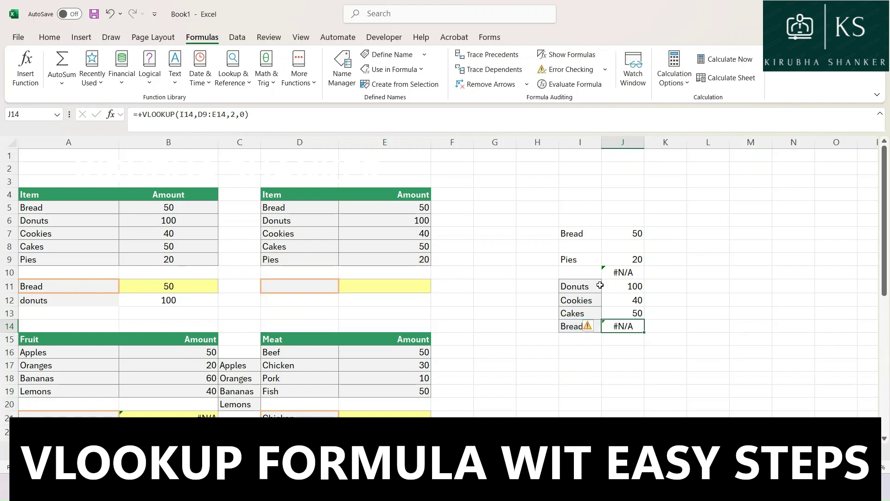
Step: Compare the VLOOKUP formulas in J9 through J12, examining how the table range changes from row to row
click(636, 260)
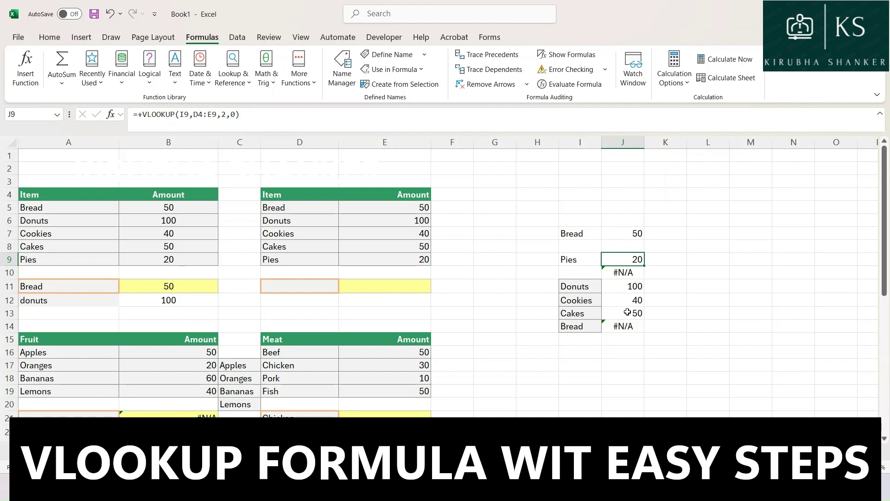
double_click(634, 259)
key(Return)
key(F2)
key(Escape)
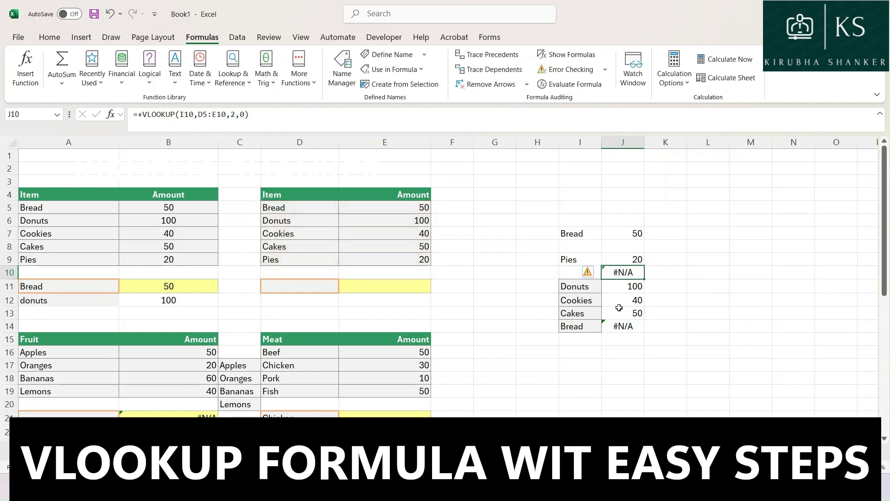
double_click(626, 289)
key(Escape)
click(625, 300)
double_click(625, 300)
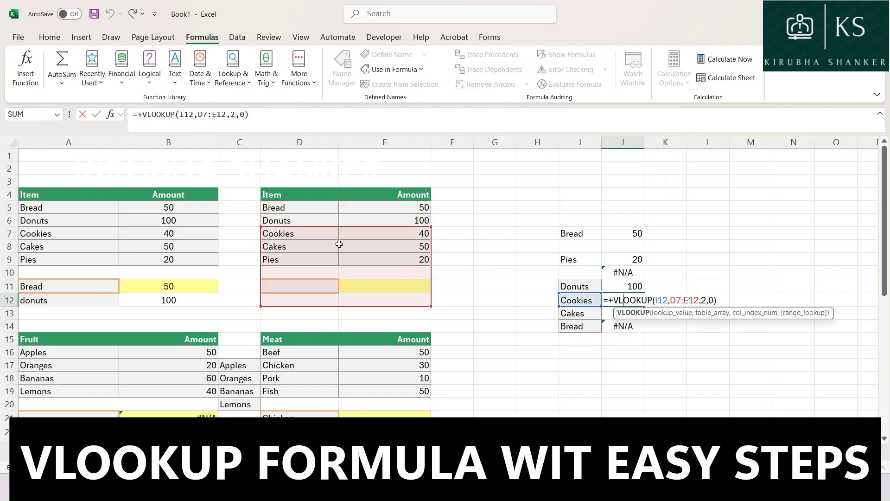
key(Escape)
Step: Make the table range in the J9 VLOOKUP formula absolute as $D$4:$E$9
click(635, 260)
double_click(636, 259)
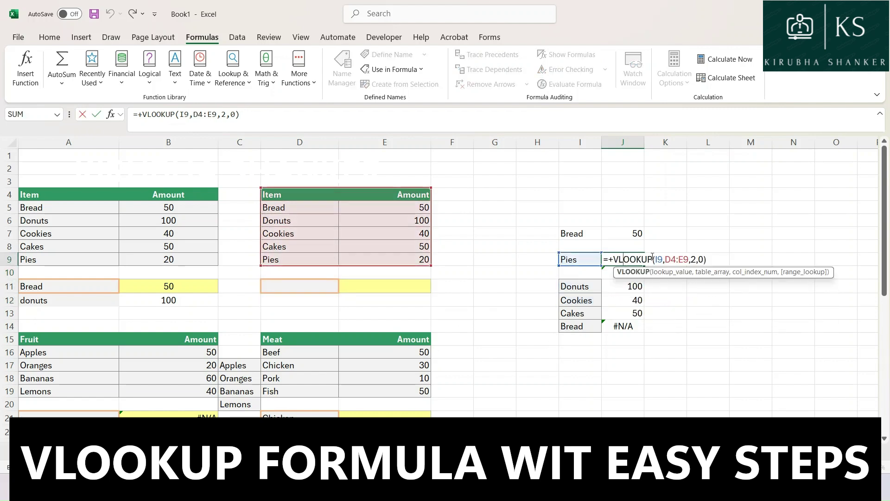
drag(664, 261, 687, 261)
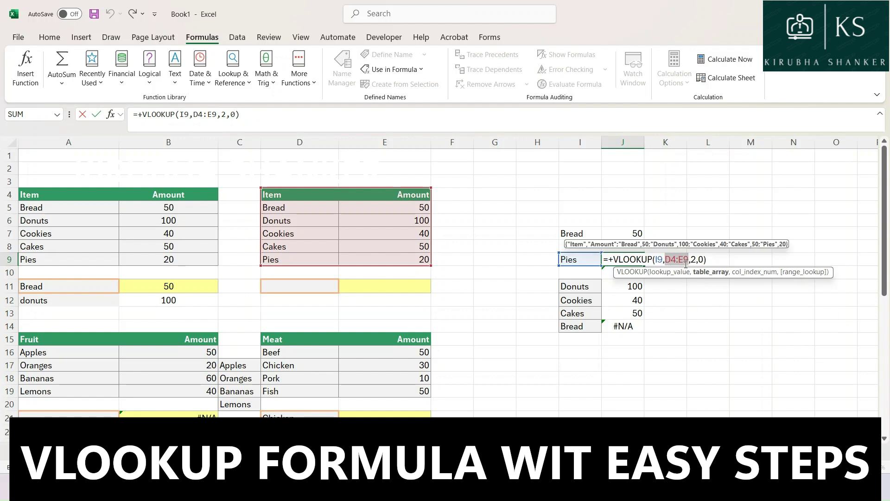
key(F4)
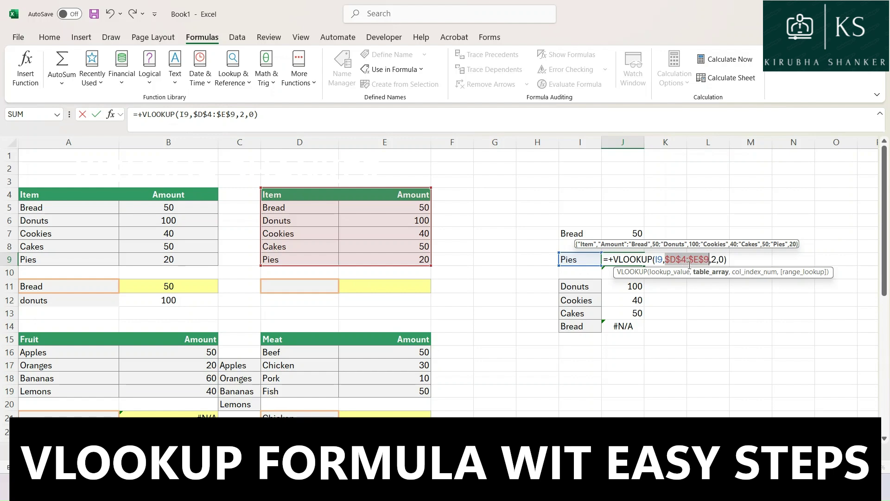
key(Return)
Step: Fill the absolute-range VLOOKUP formula from J9 down to J14 and check the copied formula in J14
click(621, 262)
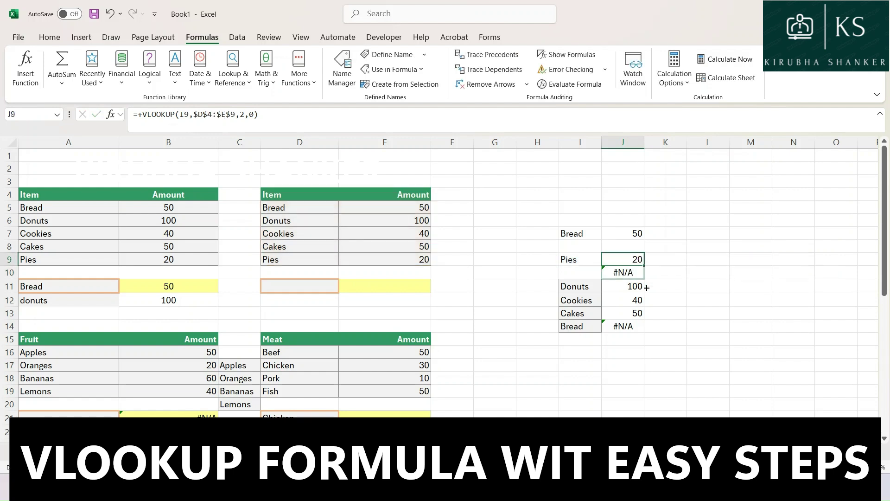
drag(647, 287, 645, 329)
double_click(639, 328)
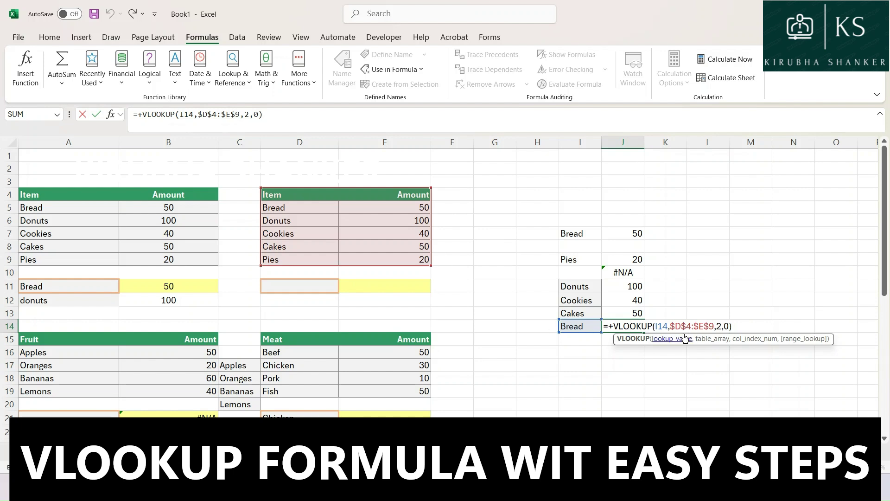
key(Return)
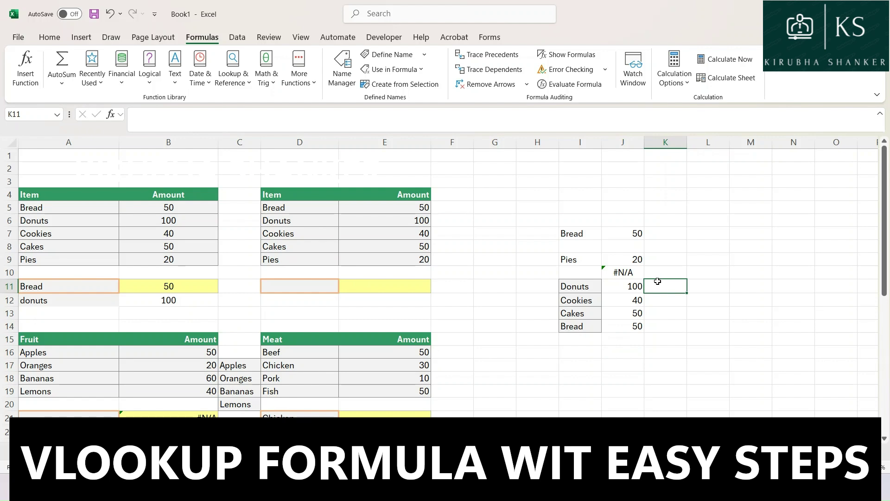
Step: Enter the formula +VLOOKUP(I11,D:E,2,0) in K11, using the whole columns D:E as the lookup table
text(+vlo)
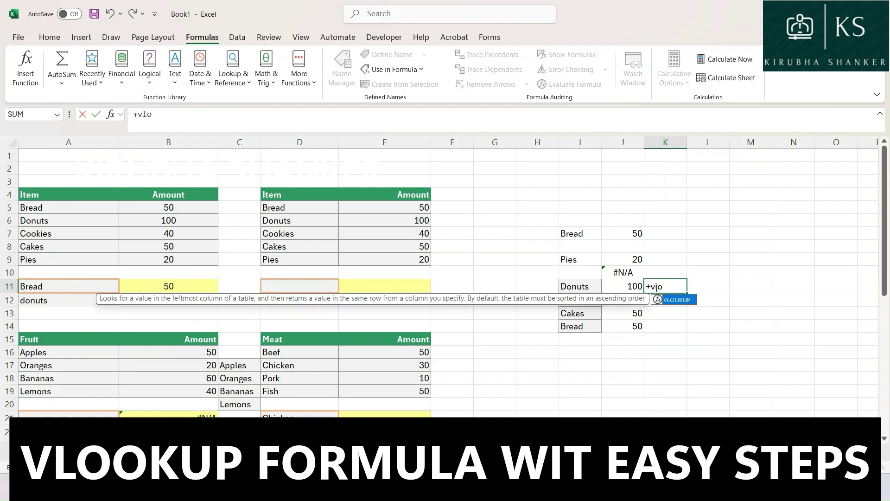
double_click(678, 300)
click(569, 286)
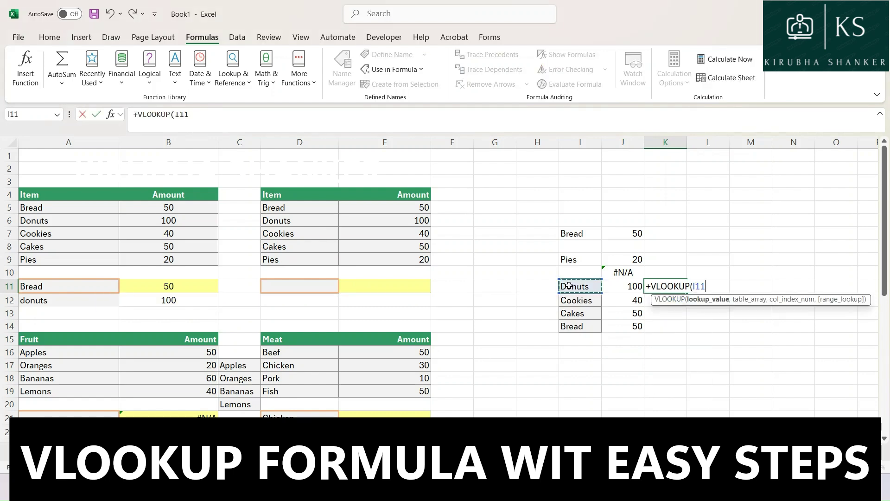
text(,)
click(306, 146)
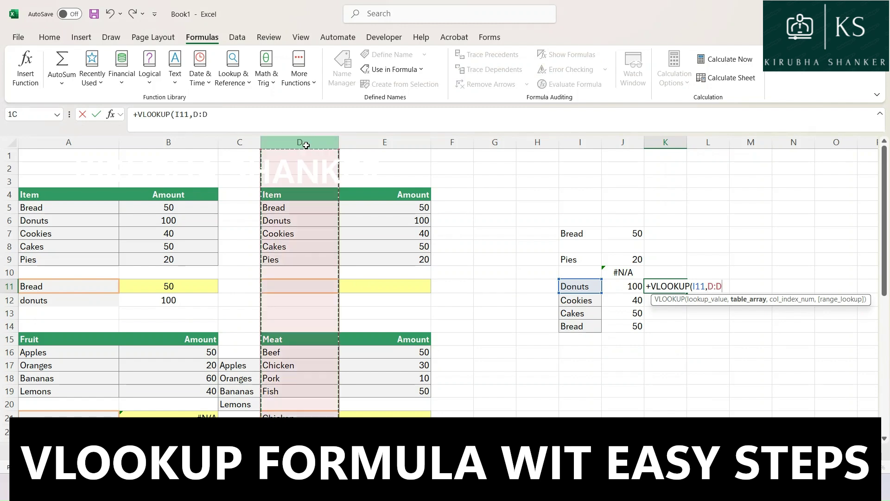
drag(306, 145, 400, 141)
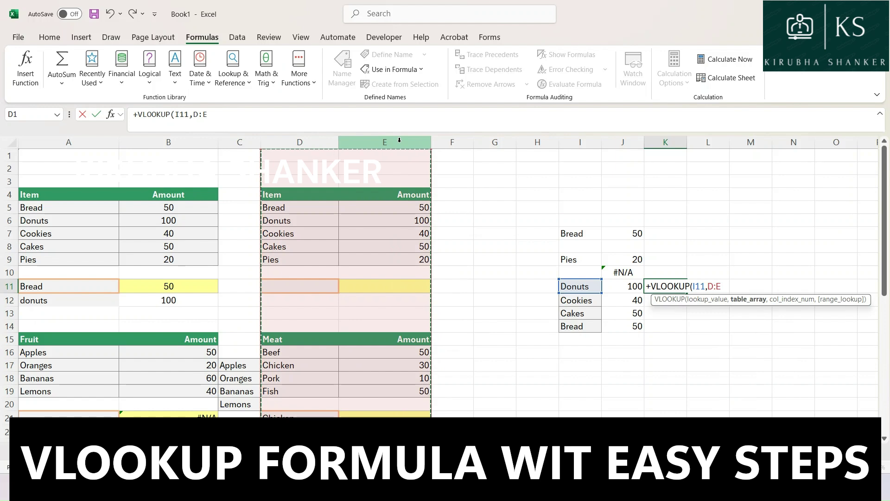
text(,2,0)
key(Return)
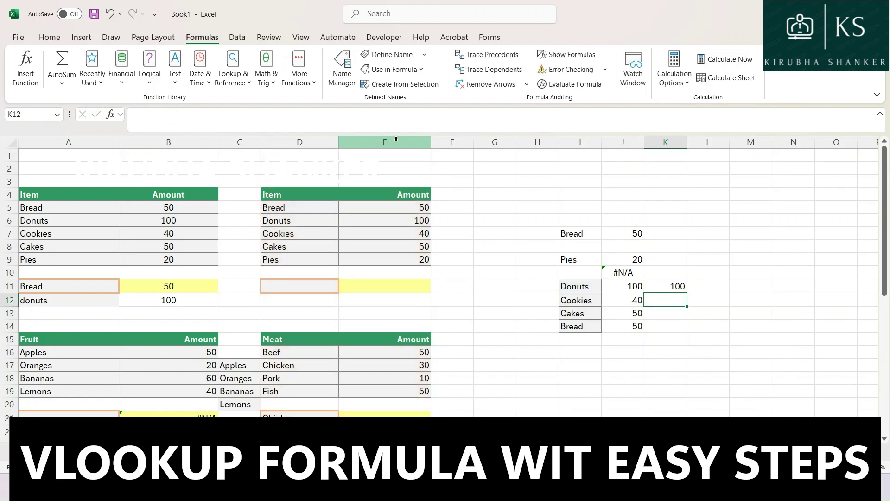
Step: Fill the whole-column VLOOKUP formula from K11 down to K14 and check the copied formula in K14
click(666, 284)
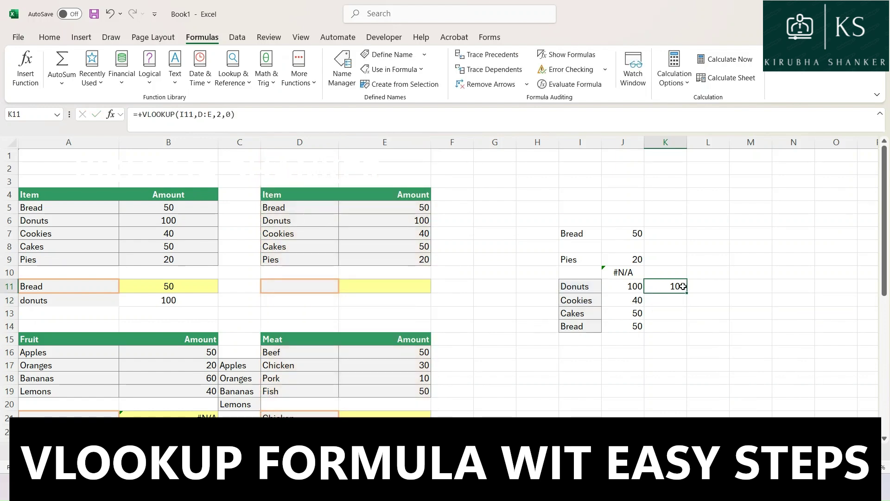
drag(688, 291, 688, 333)
double_click(675, 327)
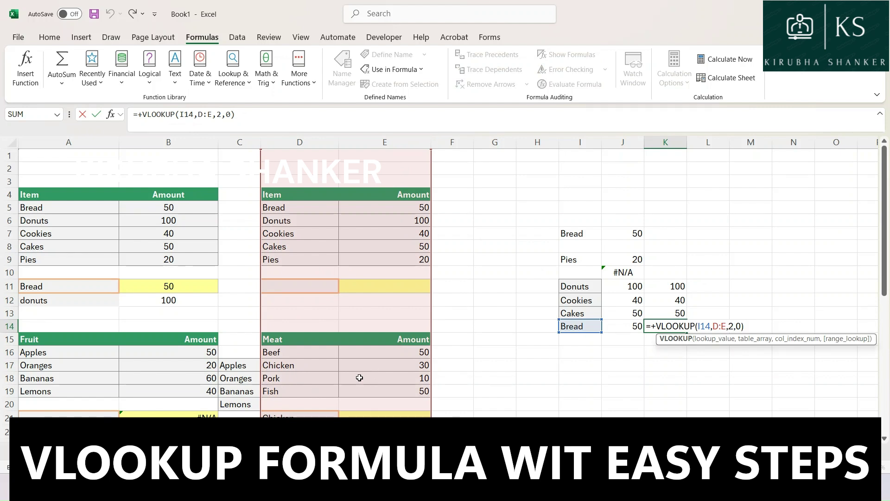
key(Return)
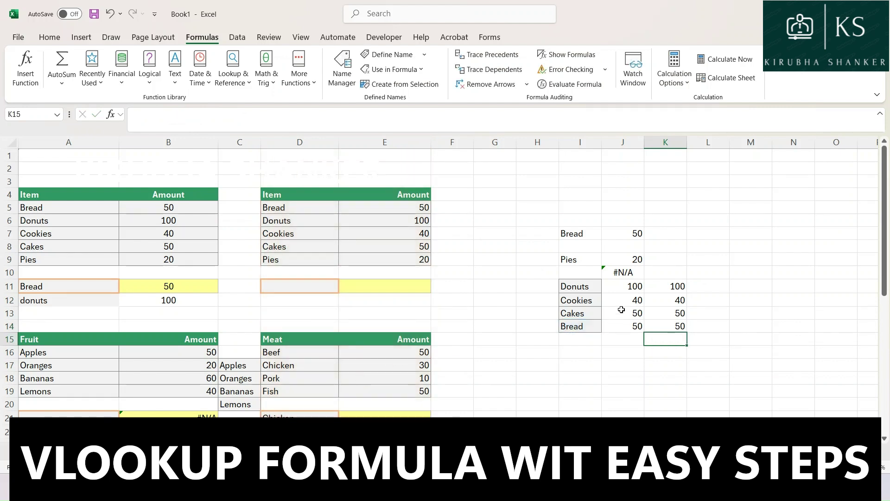
Step: Examine the absolute table range in the J12 VLOOKUP formula for Cookies
click(624, 304)
double_click(624, 301)
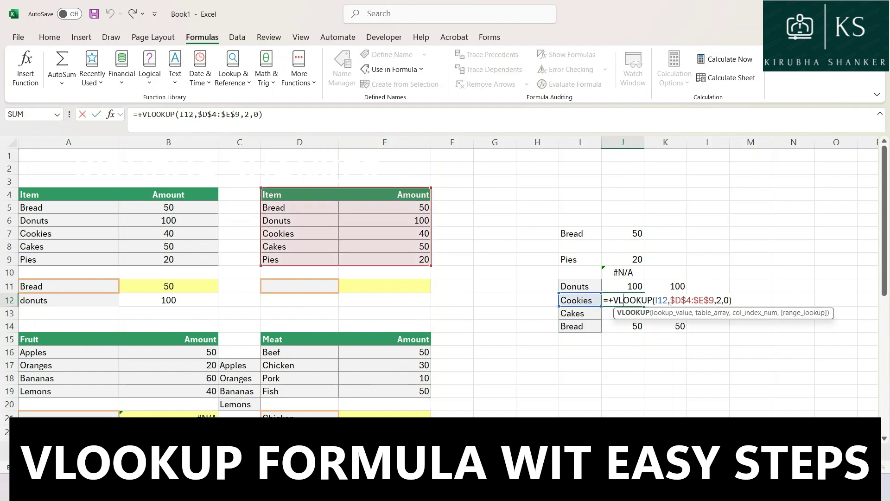
key(Return)
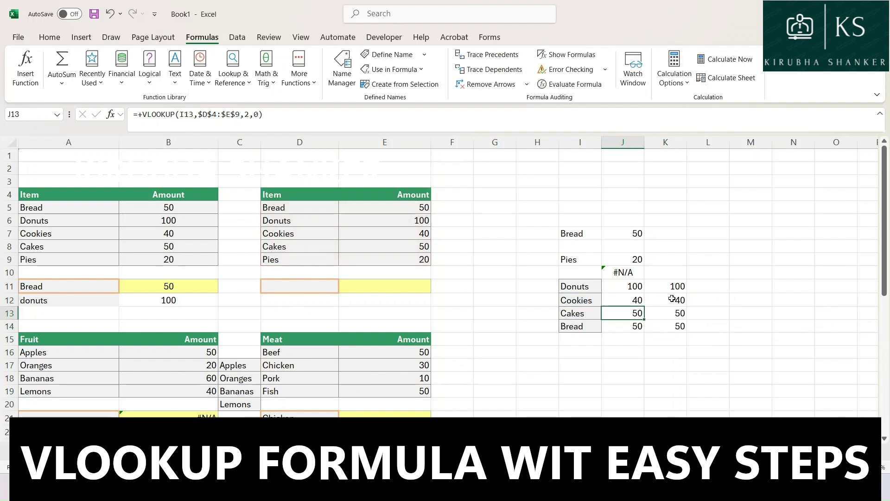